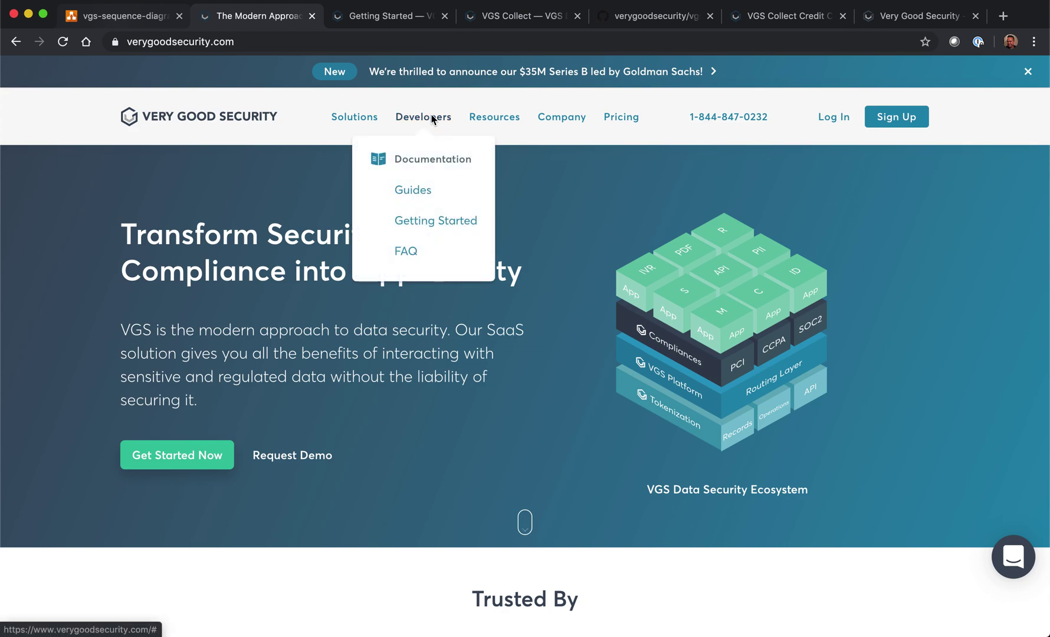
Step: Look through the Getting Started and VGS Collect docs pages, then switch to the vgs-collect-examples GitHub repo
left_click(395, 16)
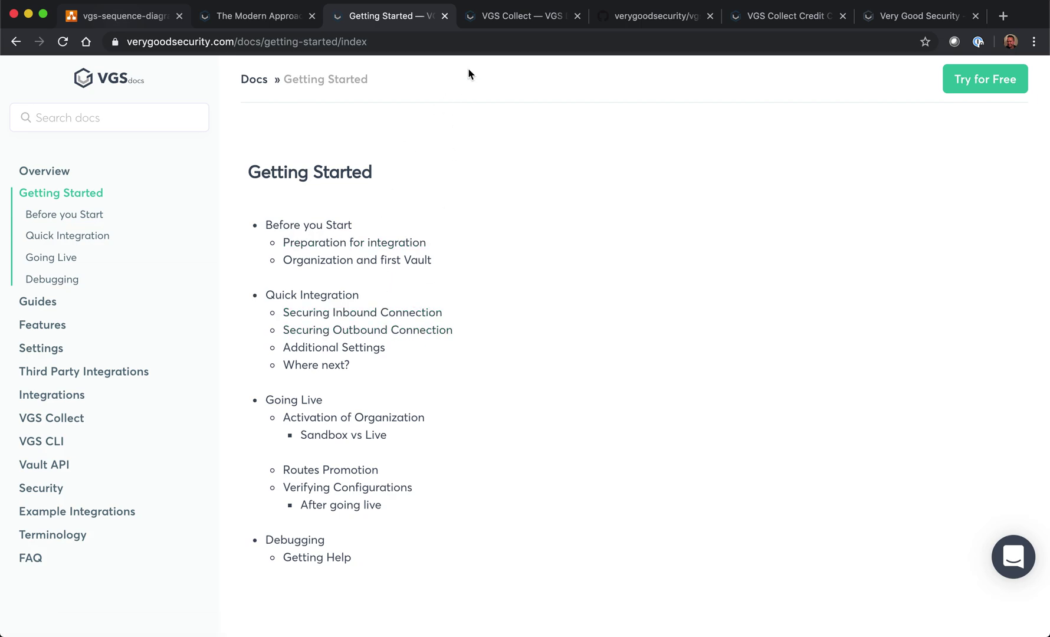
left_click(511, 19)
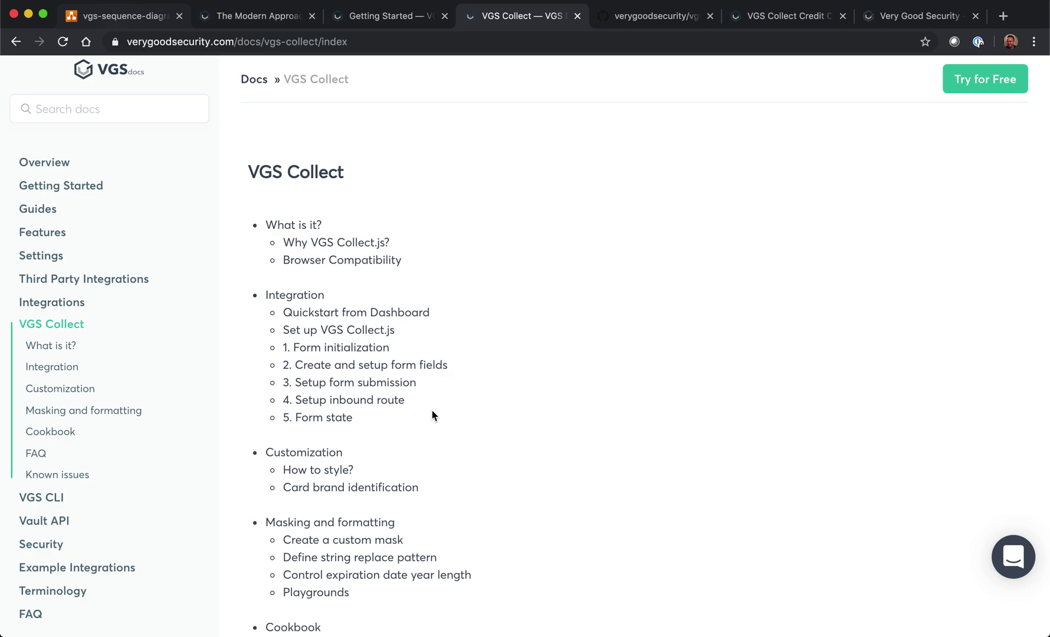
left_click(637, 20)
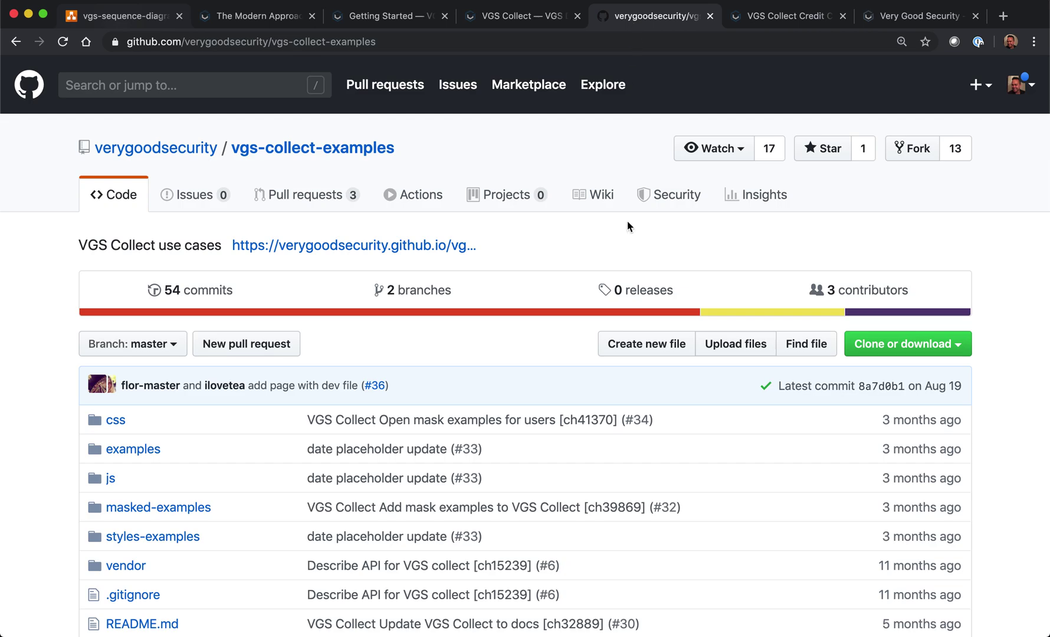
Step: Scroll to the README use cases, check the local Credit Card Example form, then go to the VGS dashboard
scroll(627, 221, "down", 20)
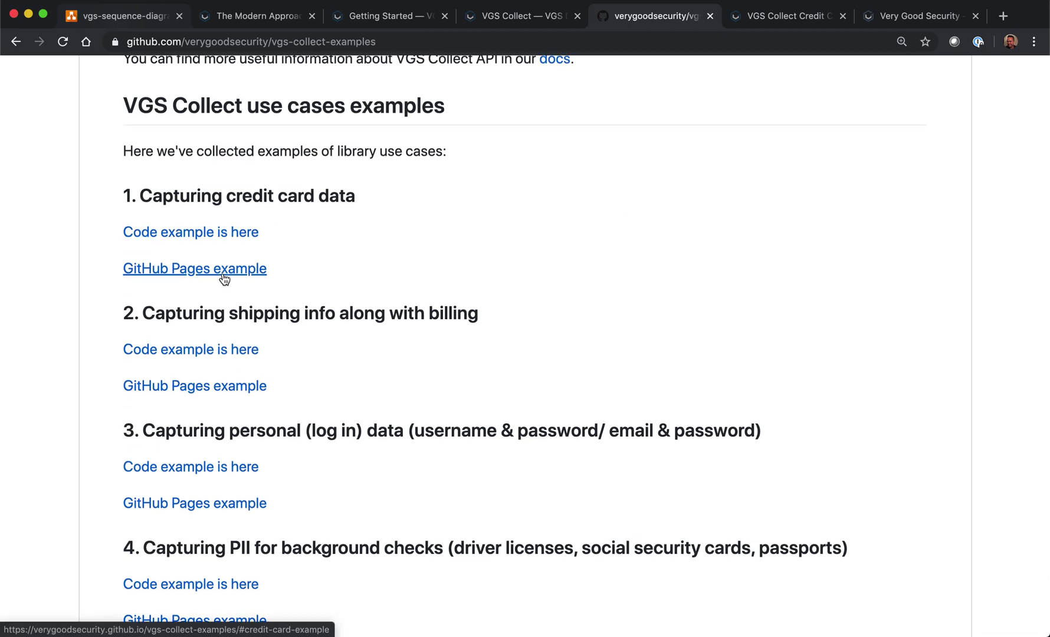
left_click(762, 18)
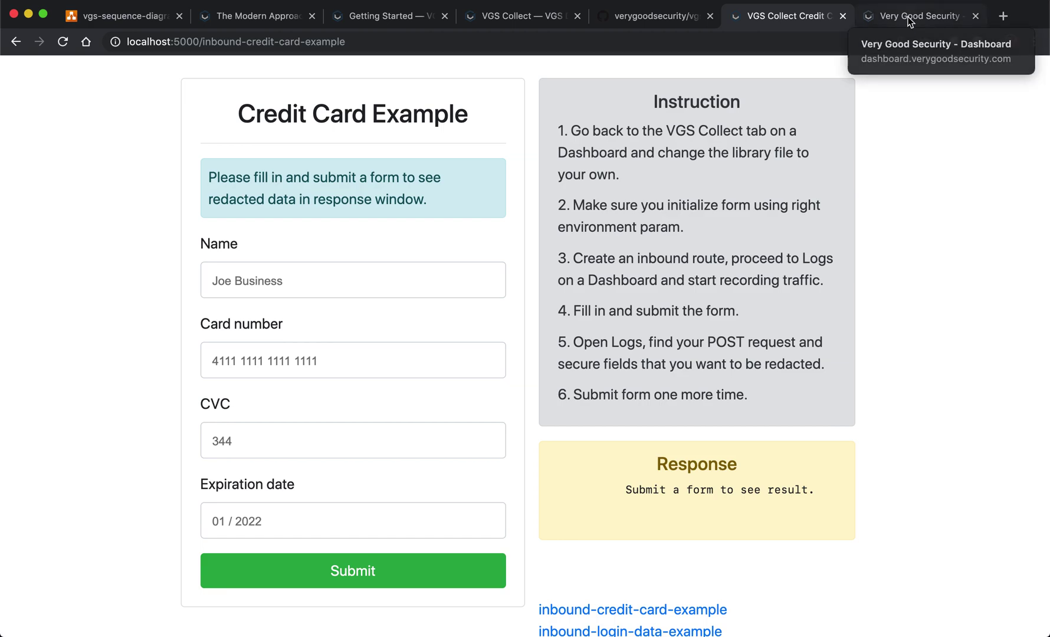
left_click(910, 19)
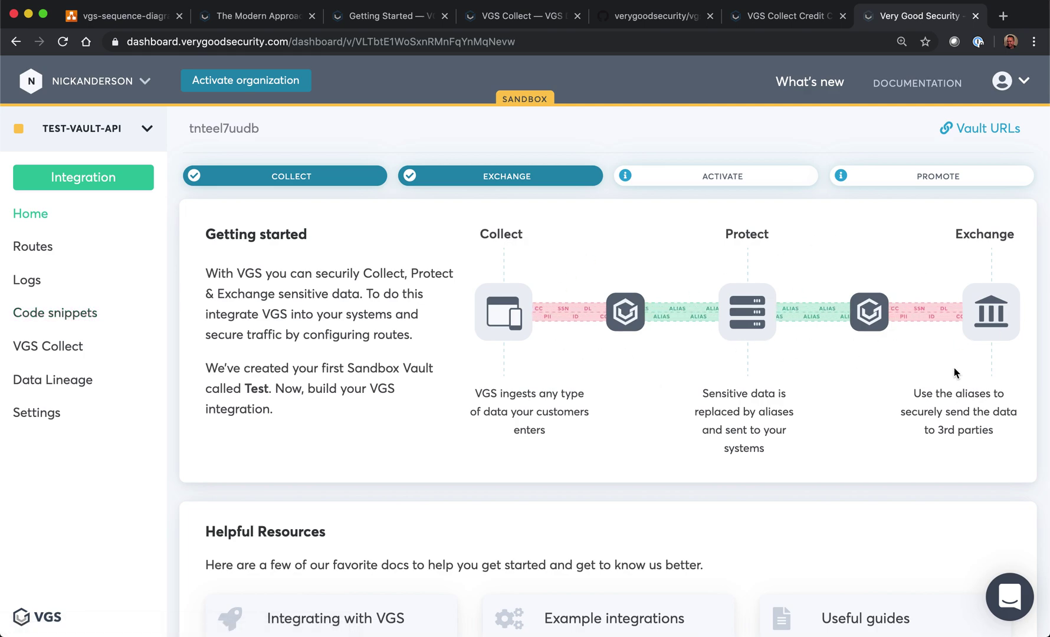
Step: Open the inbound-card-snn-example route and review its upstream host and /post path condition
left_click(38, 249)
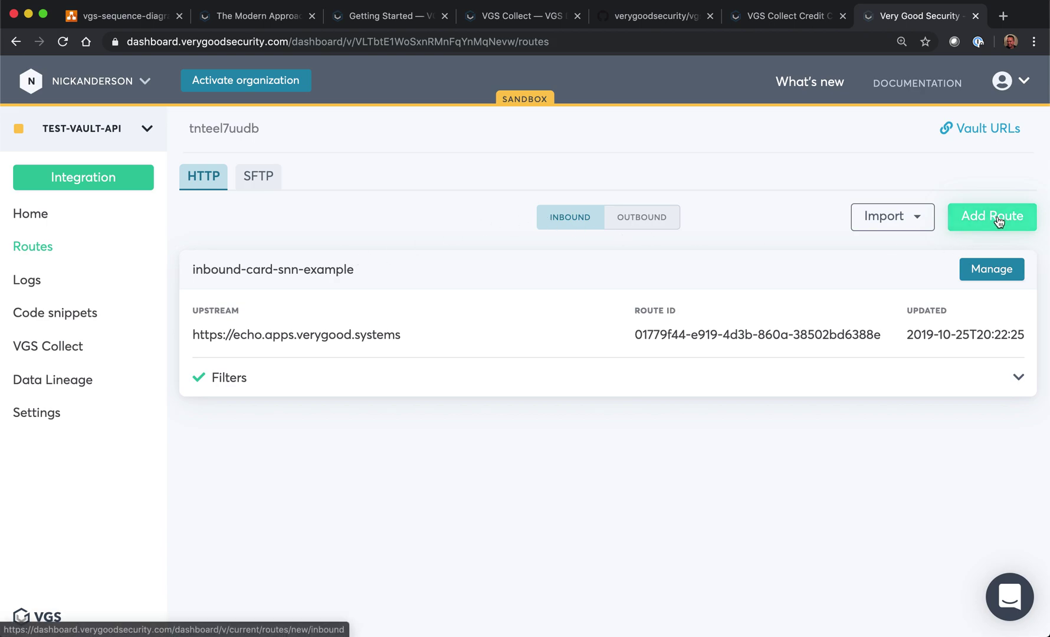
left_click(1001, 272)
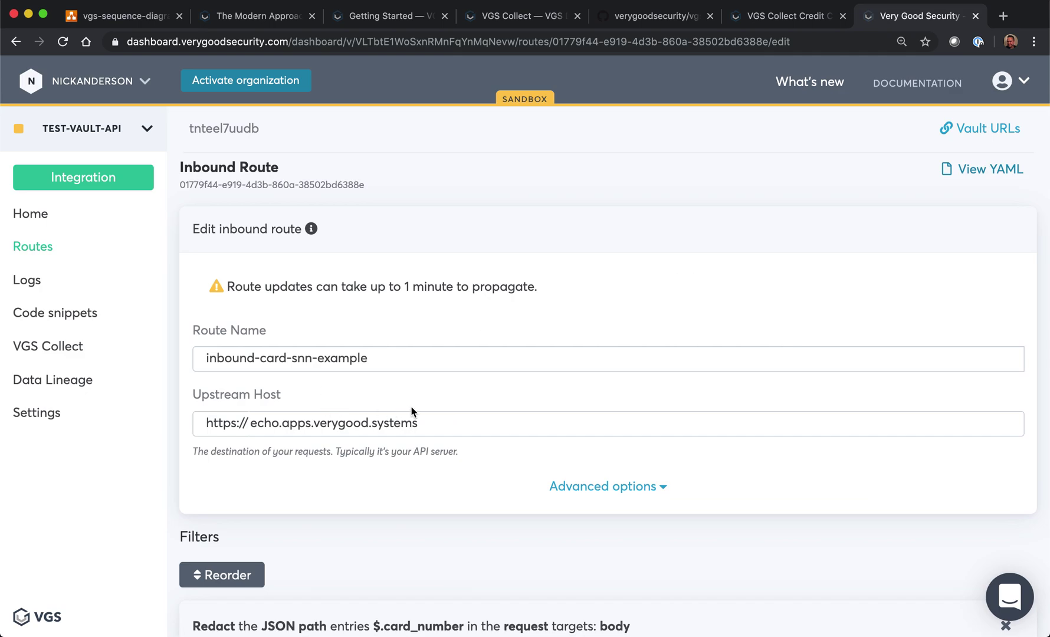
left_click_drag(429, 422, 84, 402)
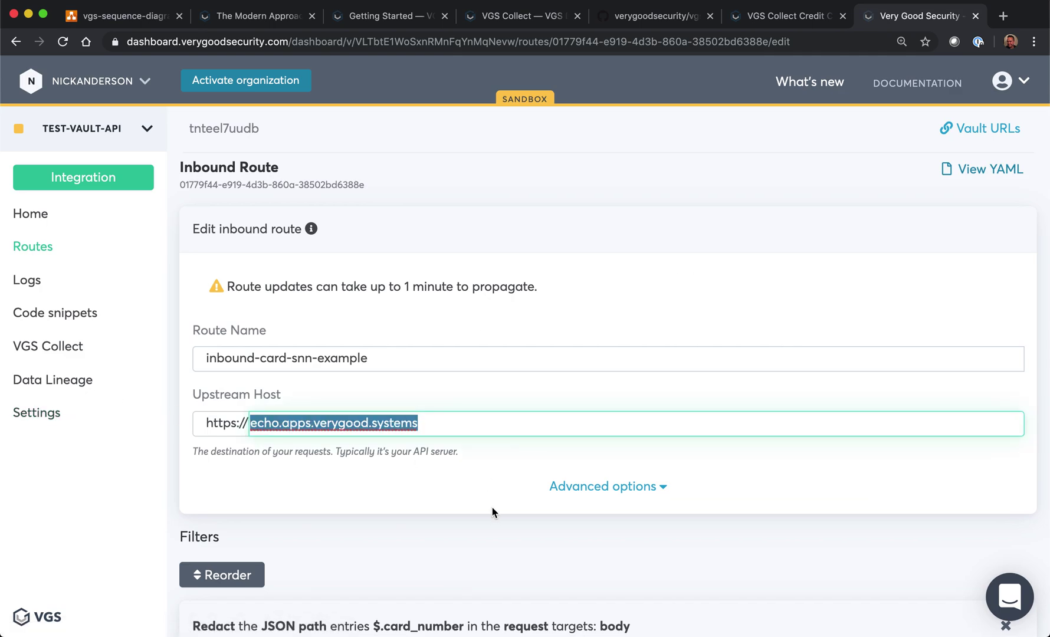
scroll(493, 512, "down", 10)
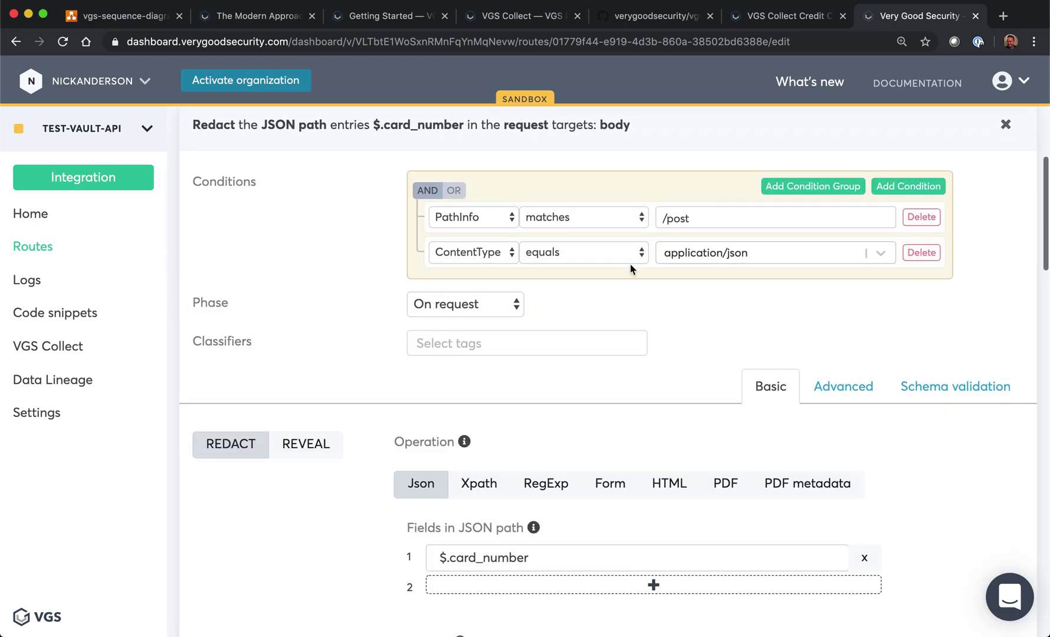
triple_click(707, 225)
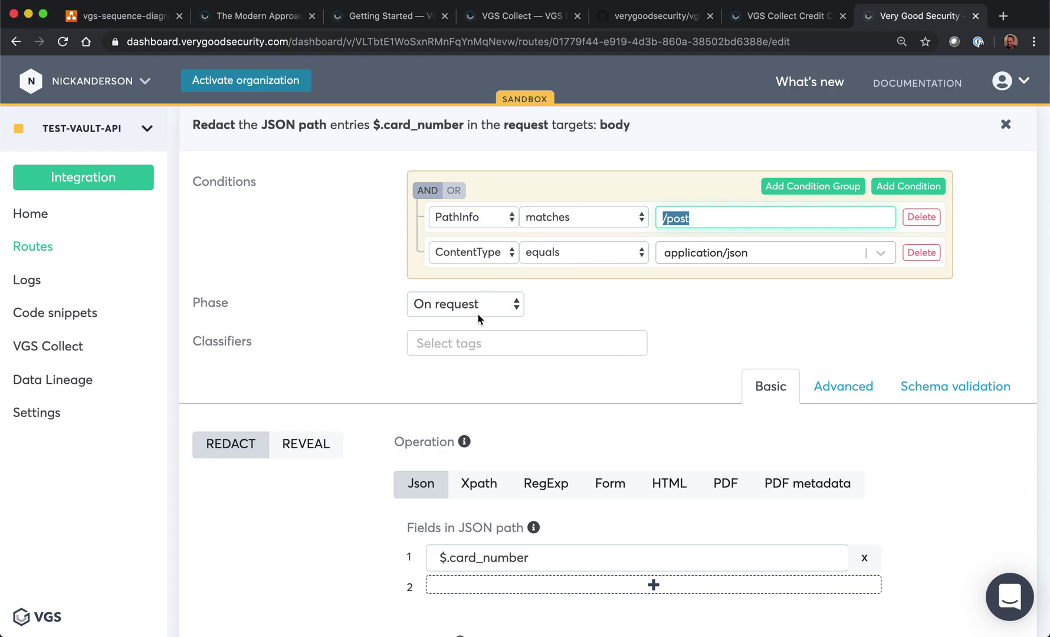
Step: Inspect the card-number filter's Storage and alias Format options without changing them
scroll(499, 503, "down", 6)
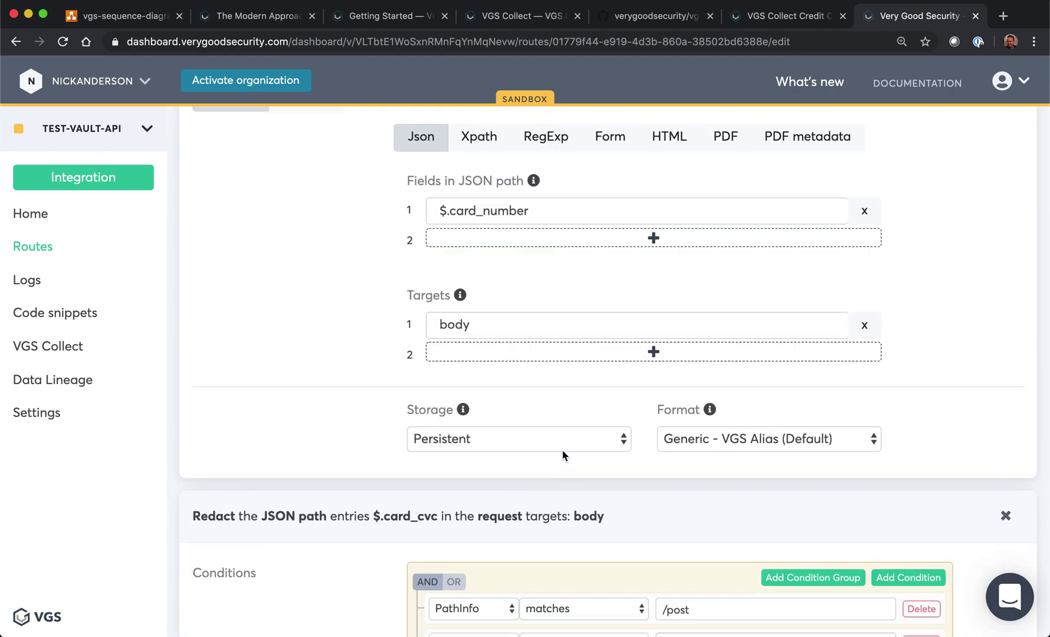
left_click(572, 438)
left_click(647, 401)
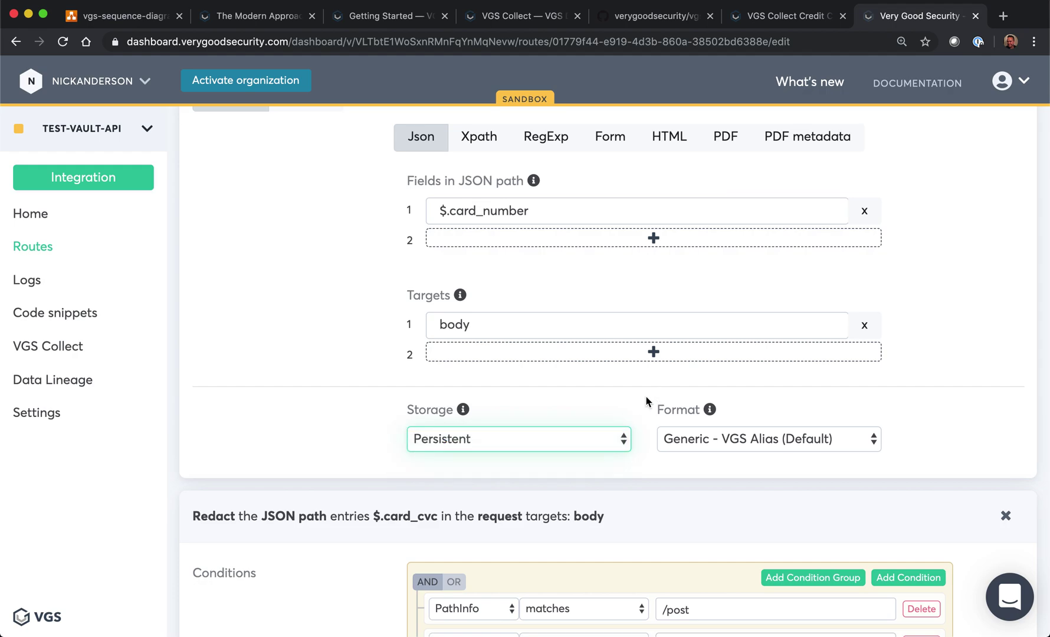
scroll(647, 401, "down", 1)
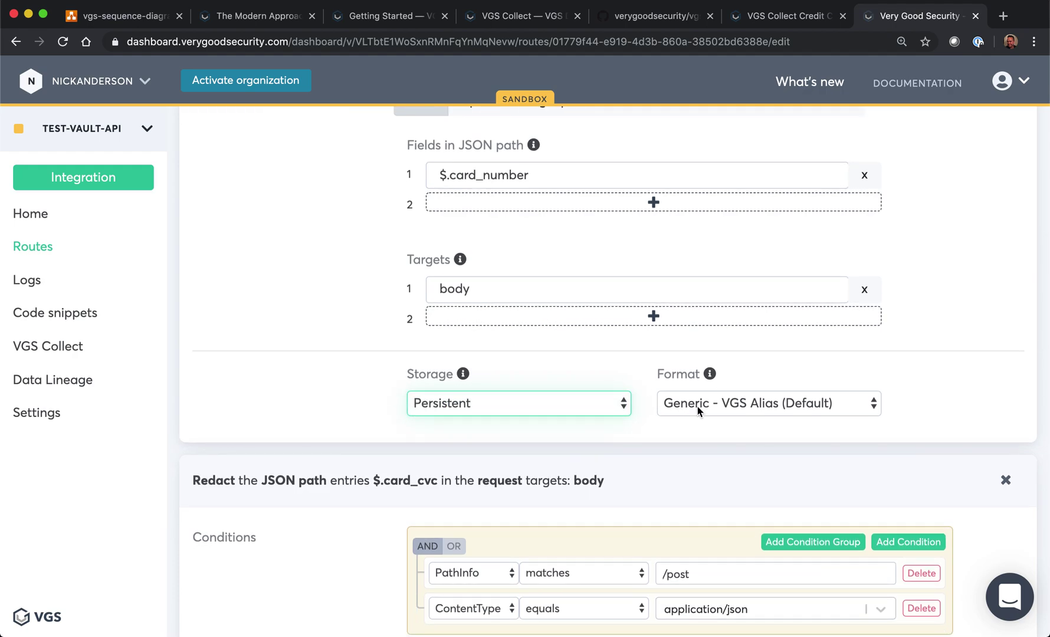
left_click(698, 411)
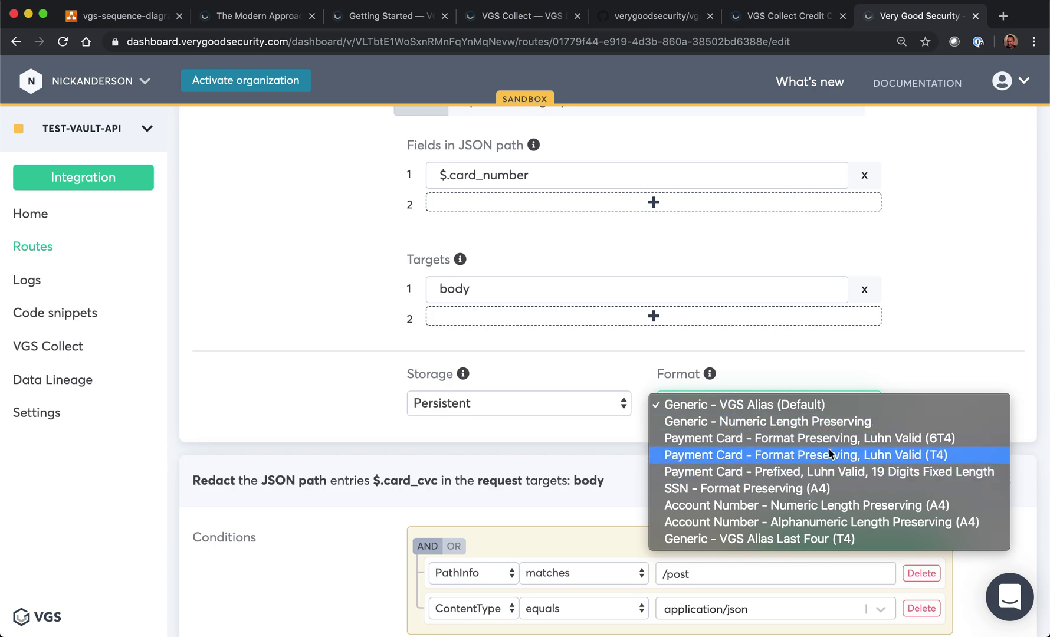
left_click(879, 368)
scroll(880, 369, "down", 6)
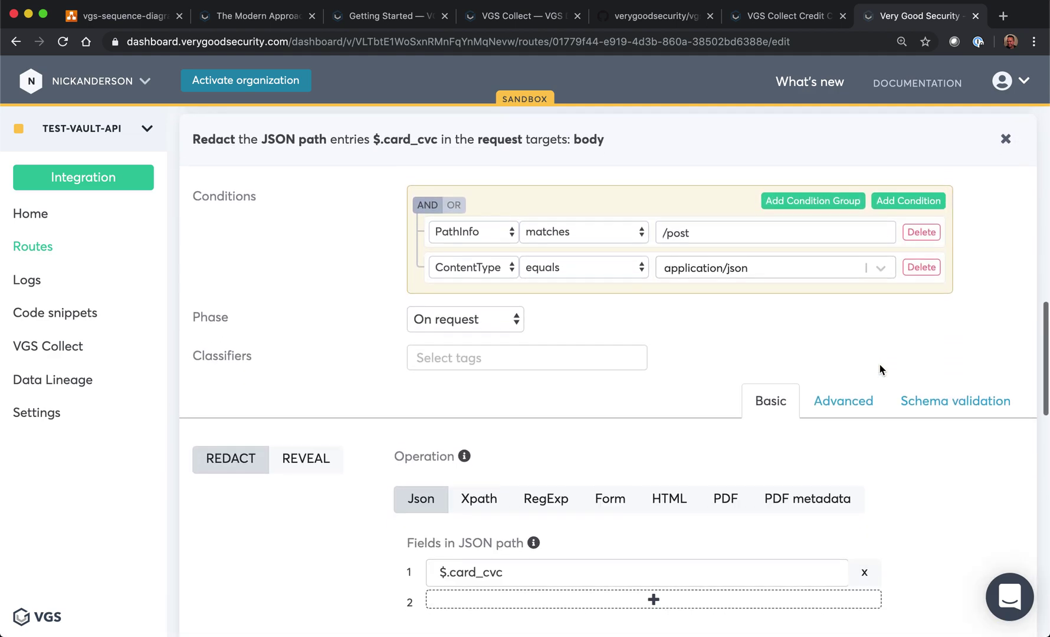
Step: Keep the card_cvc filter's storage as Volatile, review the SSN filter, and return to Routes
scroll(880, 370, "down", 2)
scroll(880, 370, "down", 1)
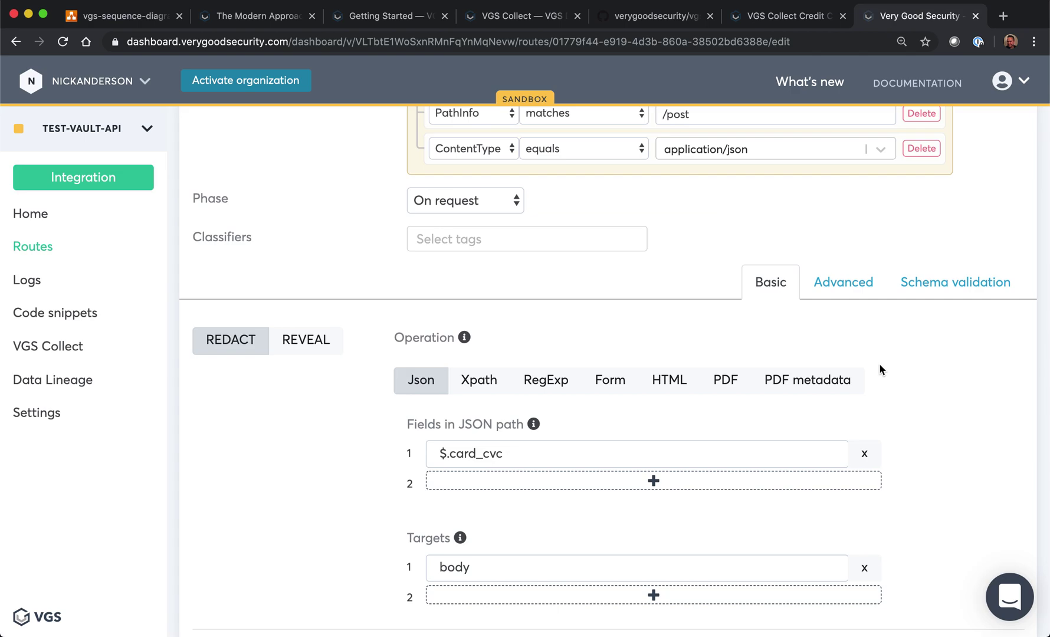
scroll(881, 370, "down", 4)
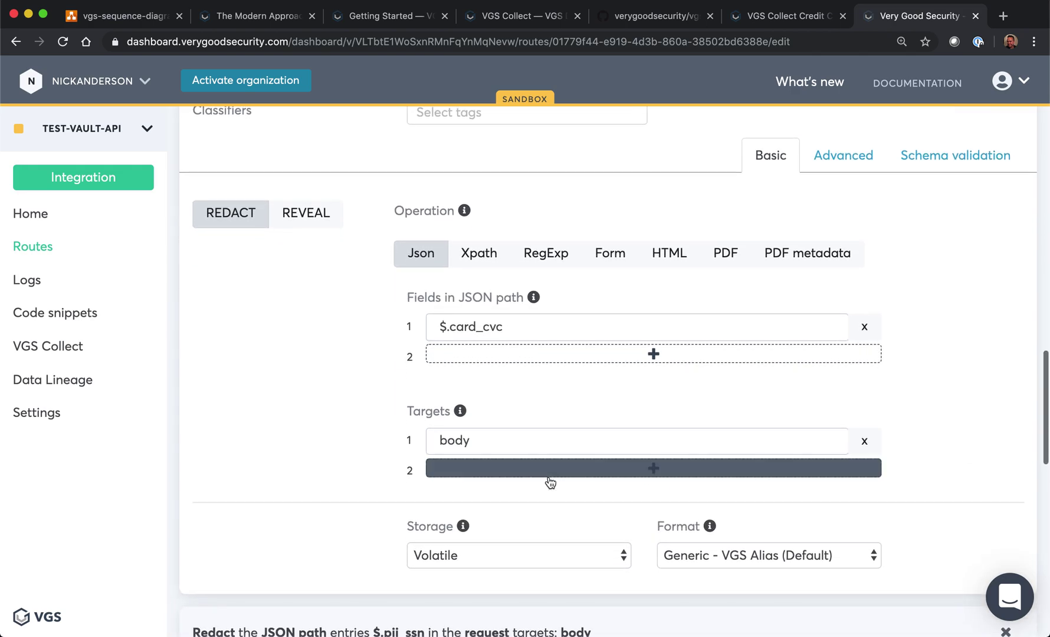
left_click(528, 561)
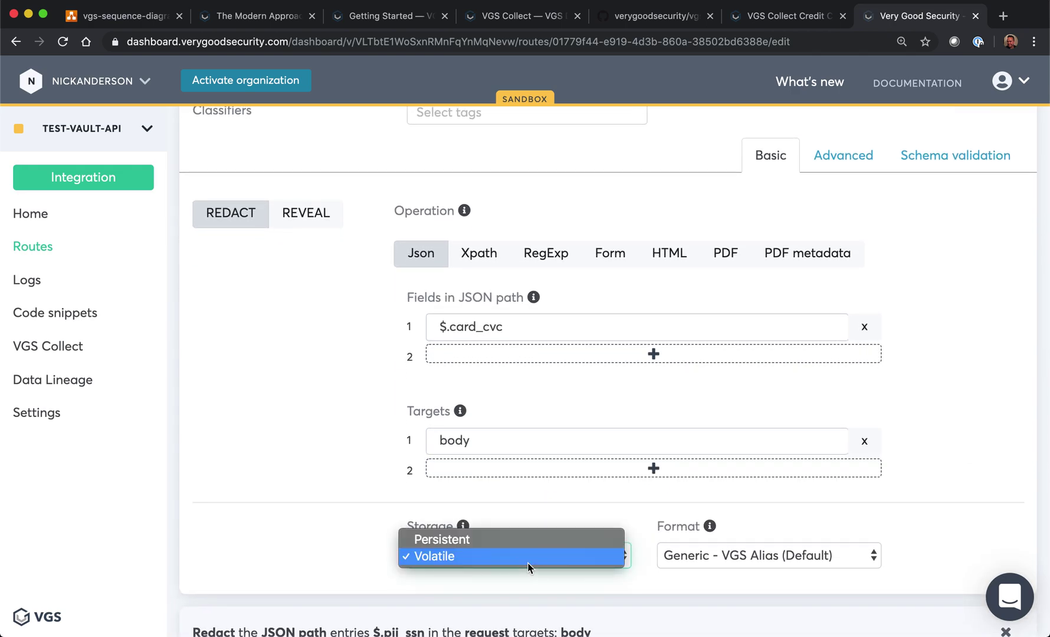
left_click(531, 563)
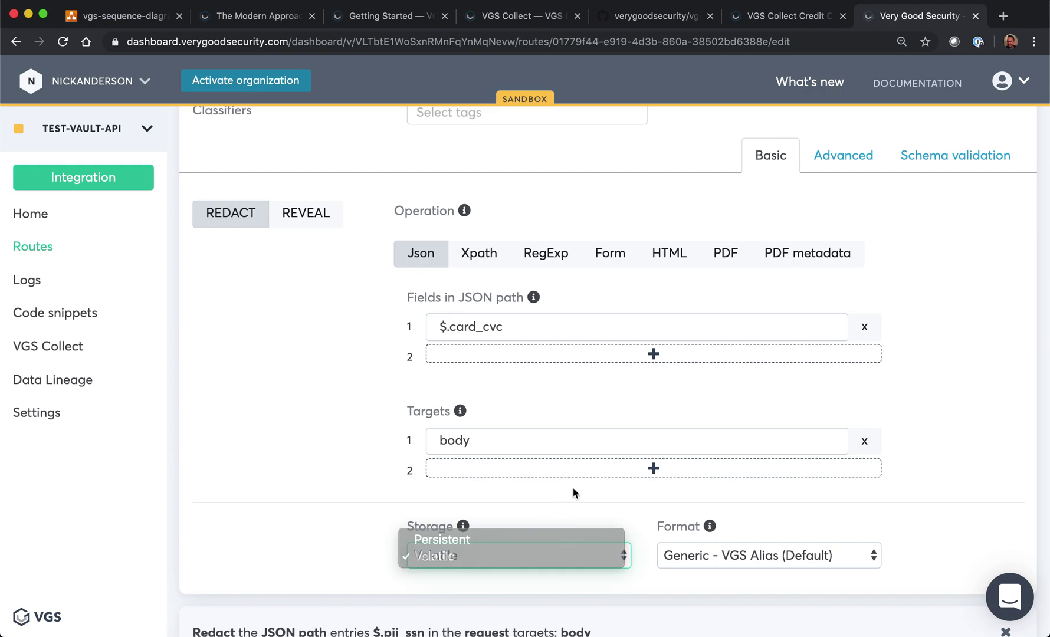
scroll(575, 493, "down", 10)
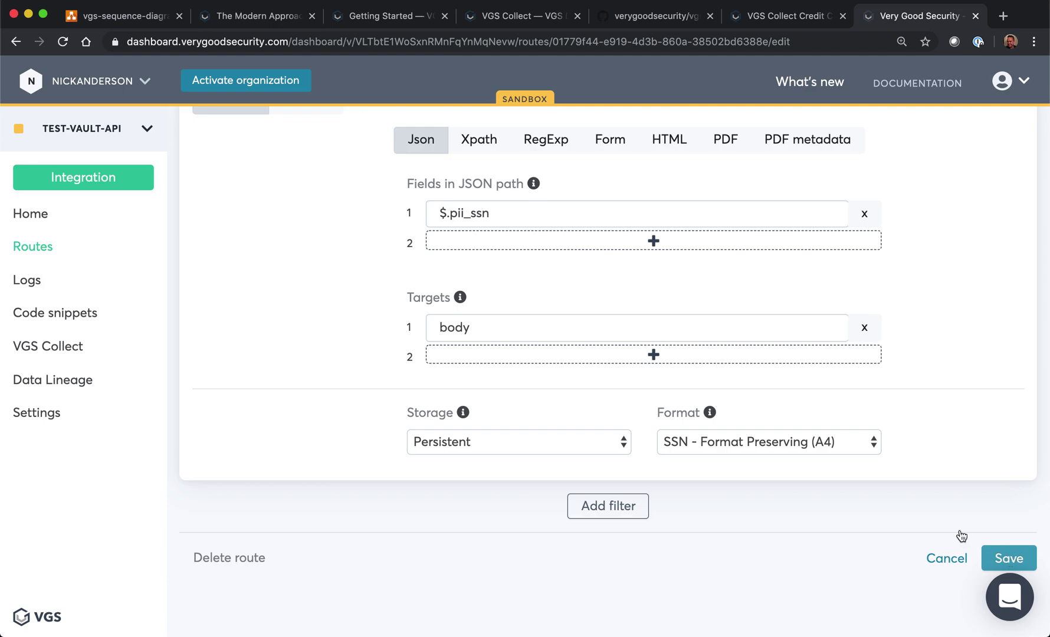
left_click(40, 250)
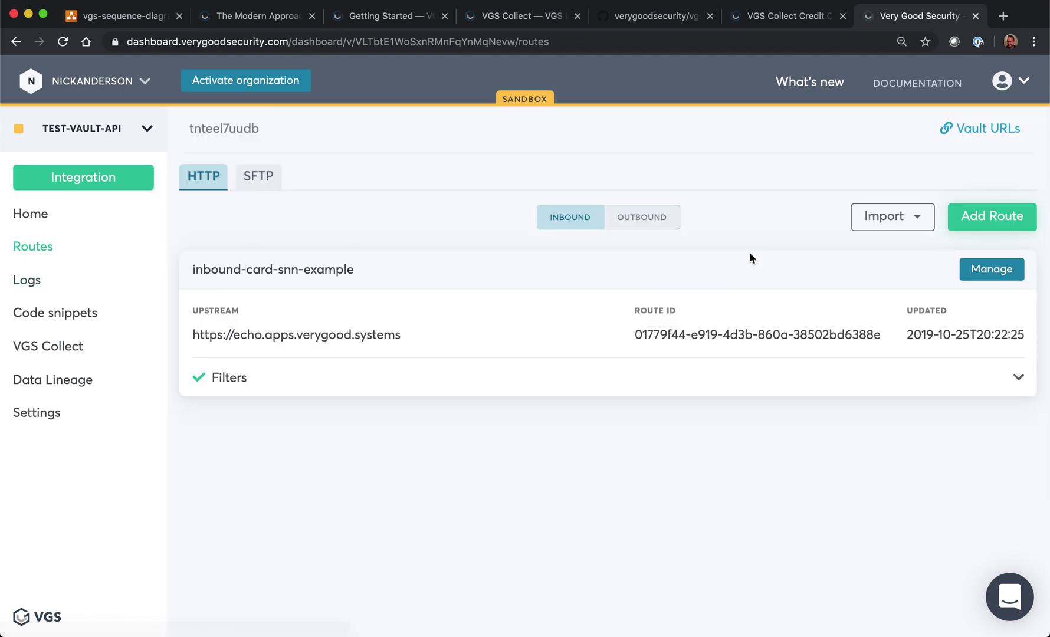
Step: Open the outbound-reveal-example route and review its upstream host pattern and /post path condition
left_click(635, 220)
left_click(990, 269)
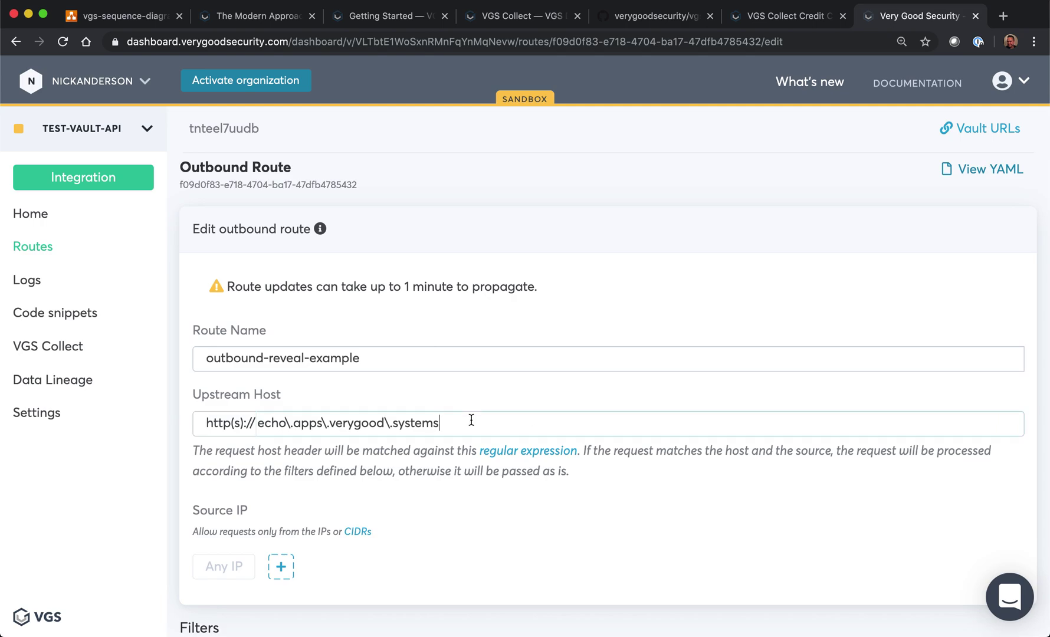
left_click_drag(471, 420, 118, 419)
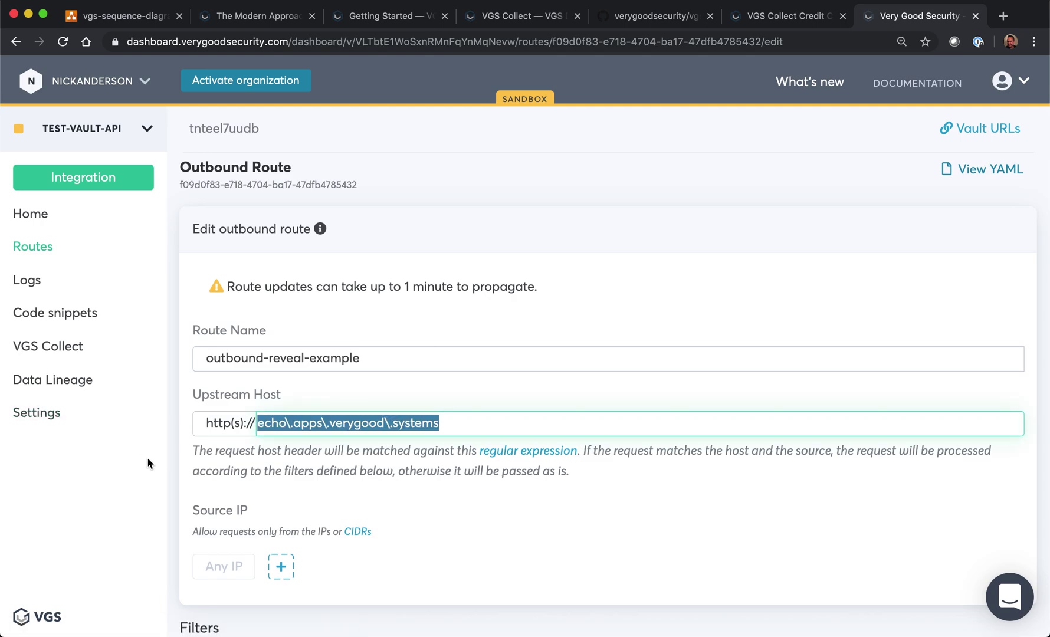
scroll(333, 468, "down", 10)
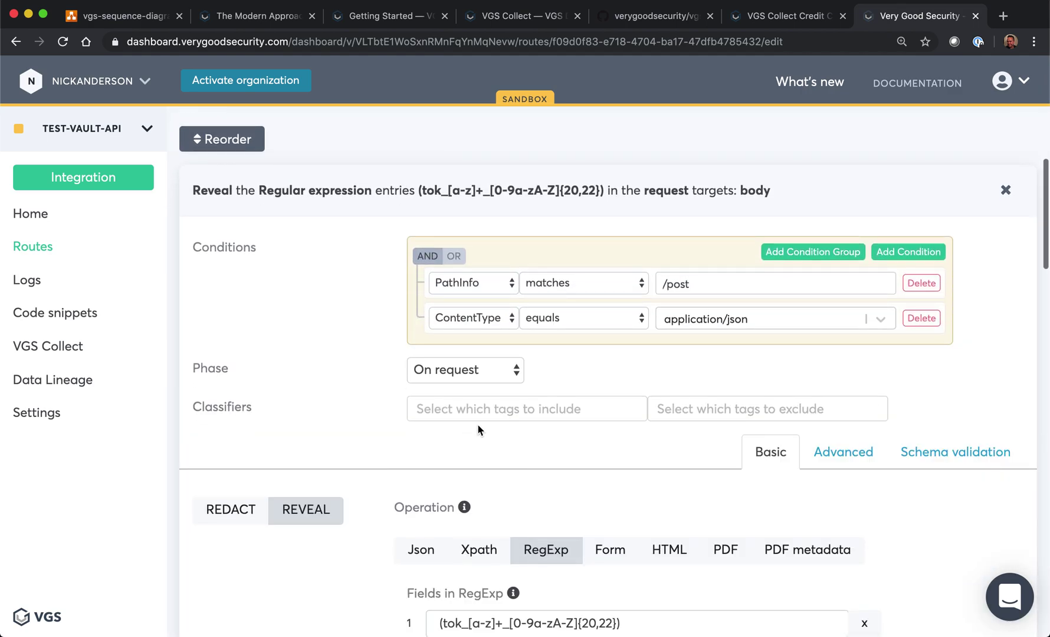
left_click_drag(686, 289, 592, 288)
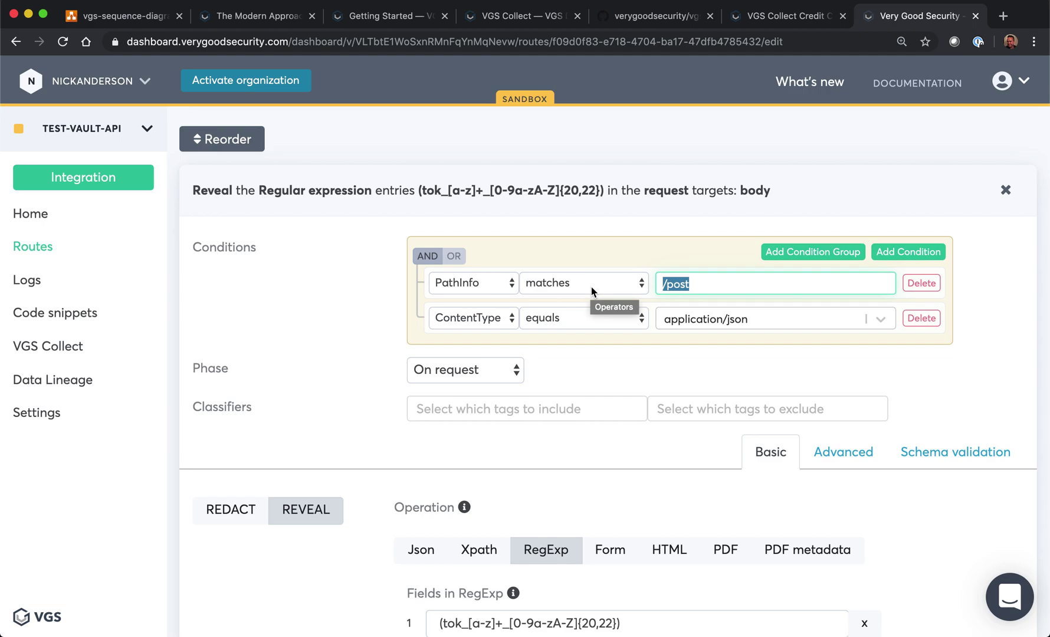
scroll(607, 371, "down", 5)
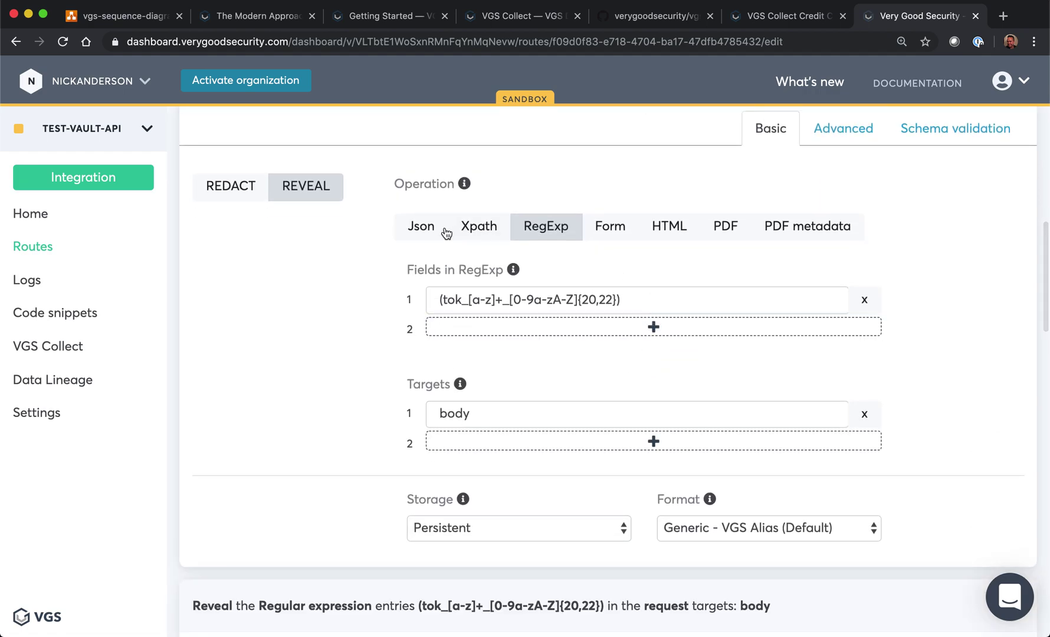
Step: Switch the first reveal filter to JSON path matching with $.card_number
left_click(422, 227)
left_click_drag(643, 298, 233, 293)
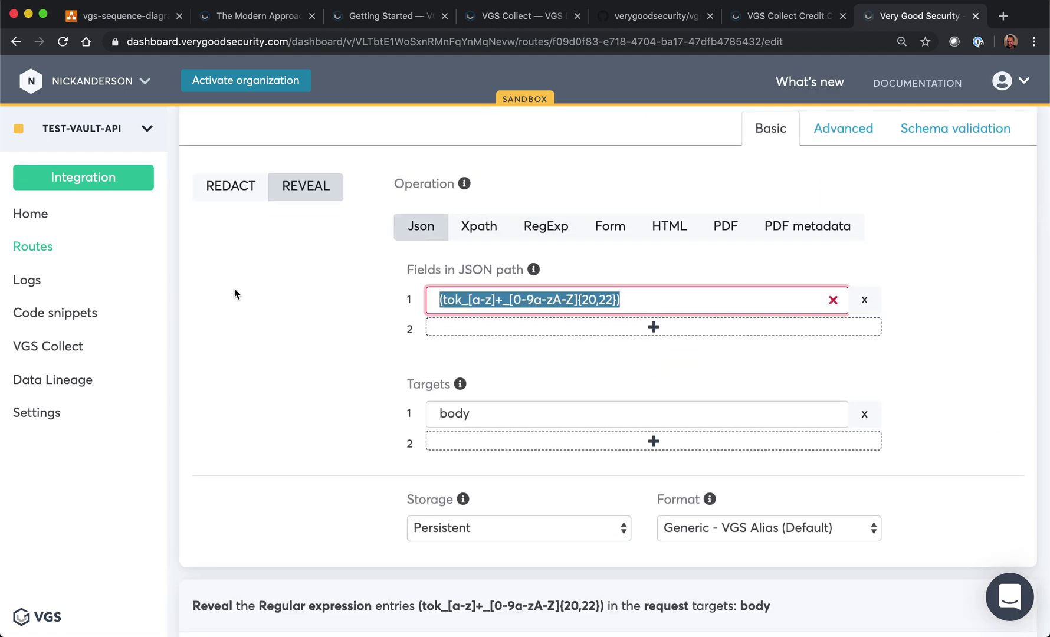
type("$.card_number")
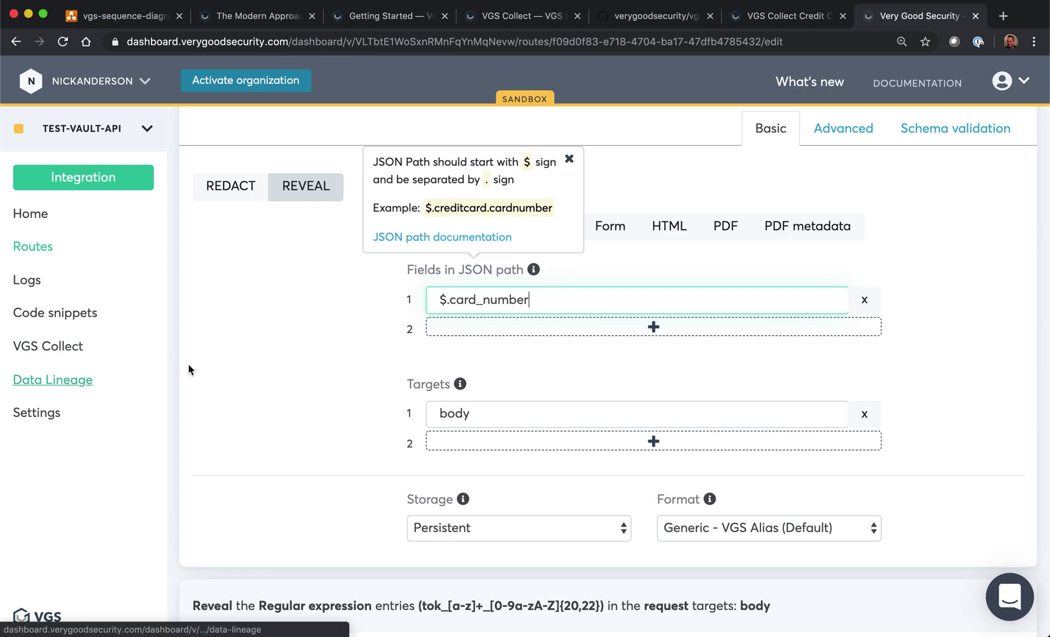
left_click(236, 392)
scroll(374, 485, "down", 2)
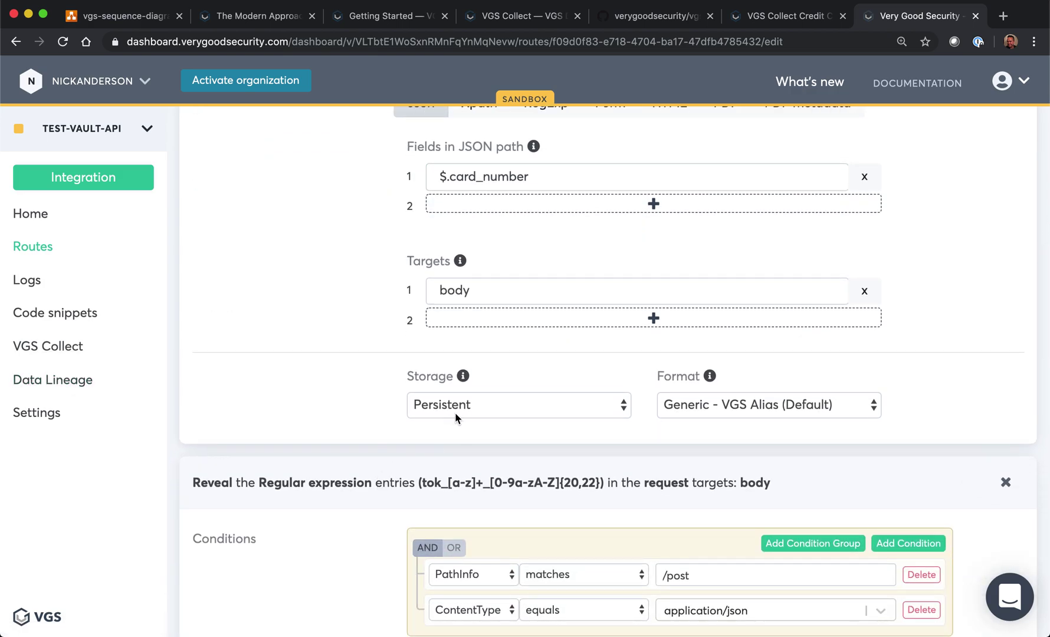
scroll(636, 418, "down", 7)
Step: Set the second reveal filter to JSON path $.card_cvc, then go to Logs
left_click(442, 432)
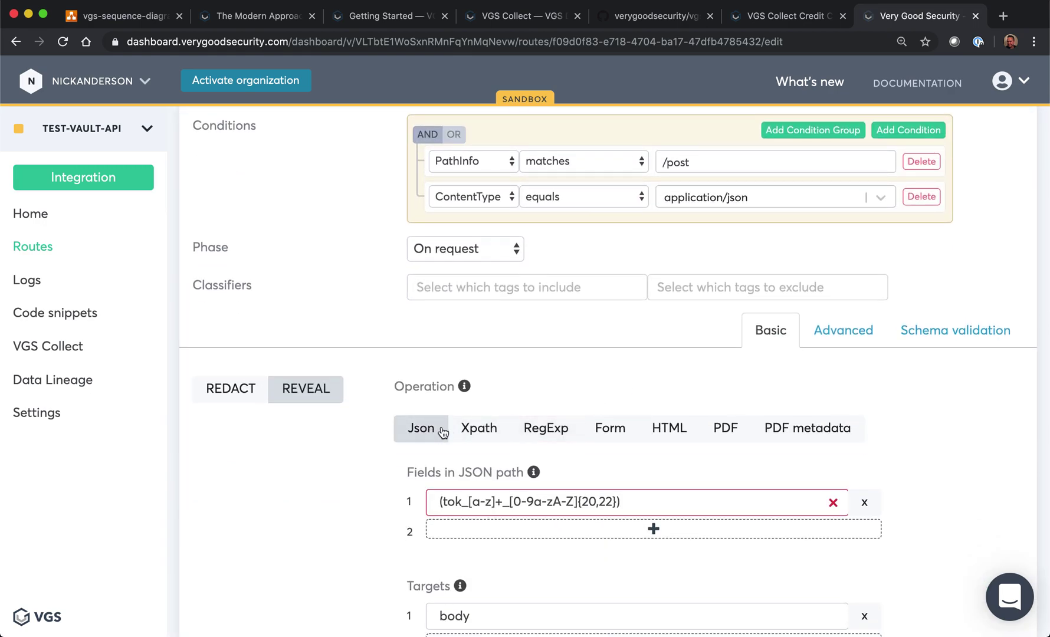
scroll(654, 448, "down", 3)
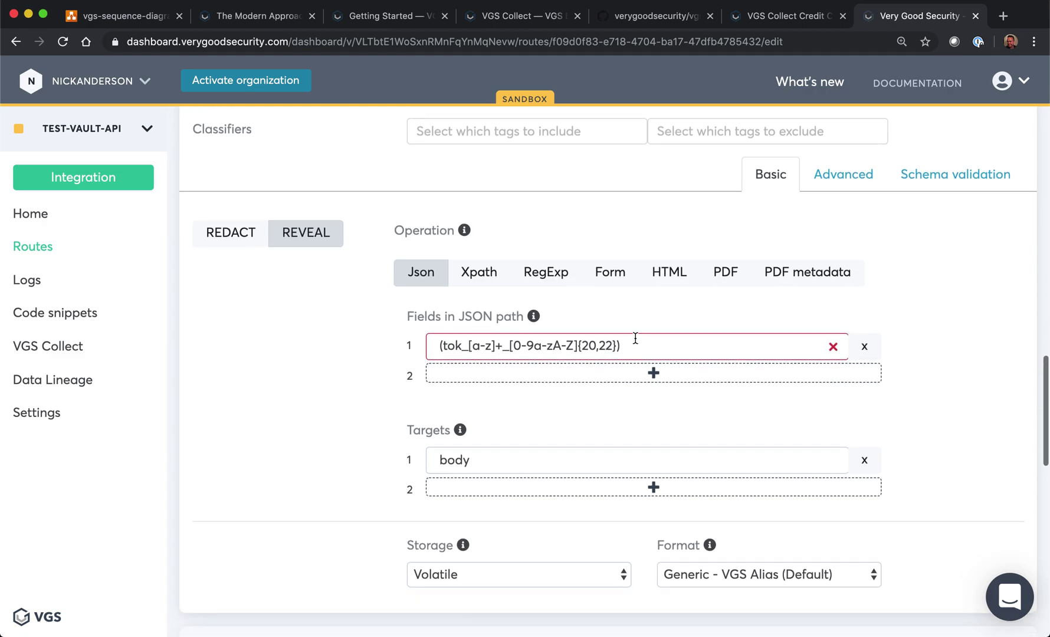
left_click_drag(637, 347, 305, 352)
type("$")
type(".num")
key("BackSpace")
key("BackSpace")
key("BackSpace")
type("card_cv")
key("BackSpace")
type("cvc")
left_click(484, 417)
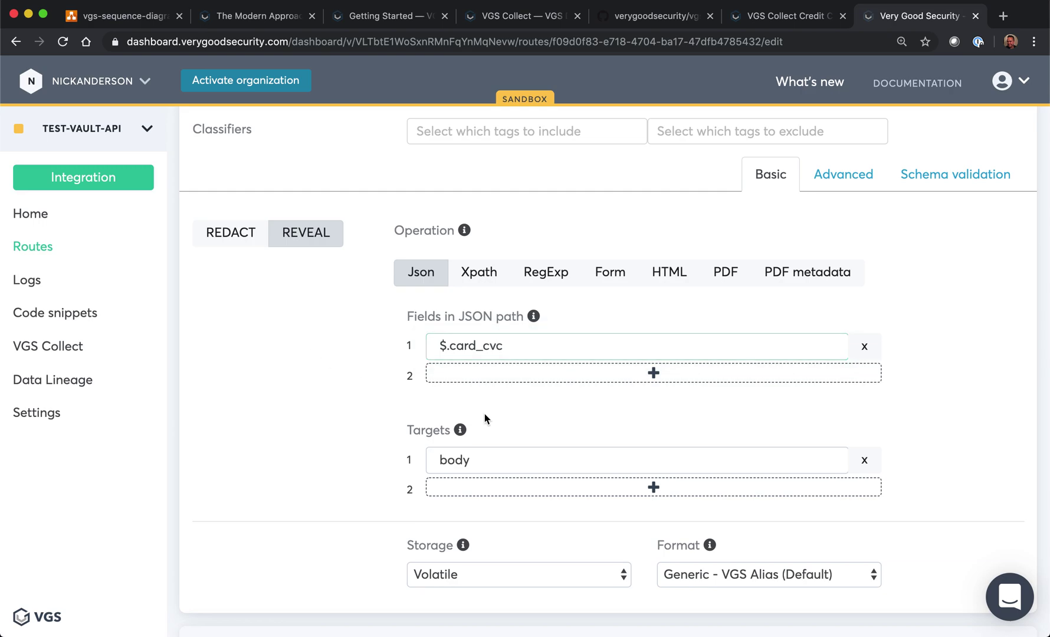
scroll(740, 434, "down", 12)
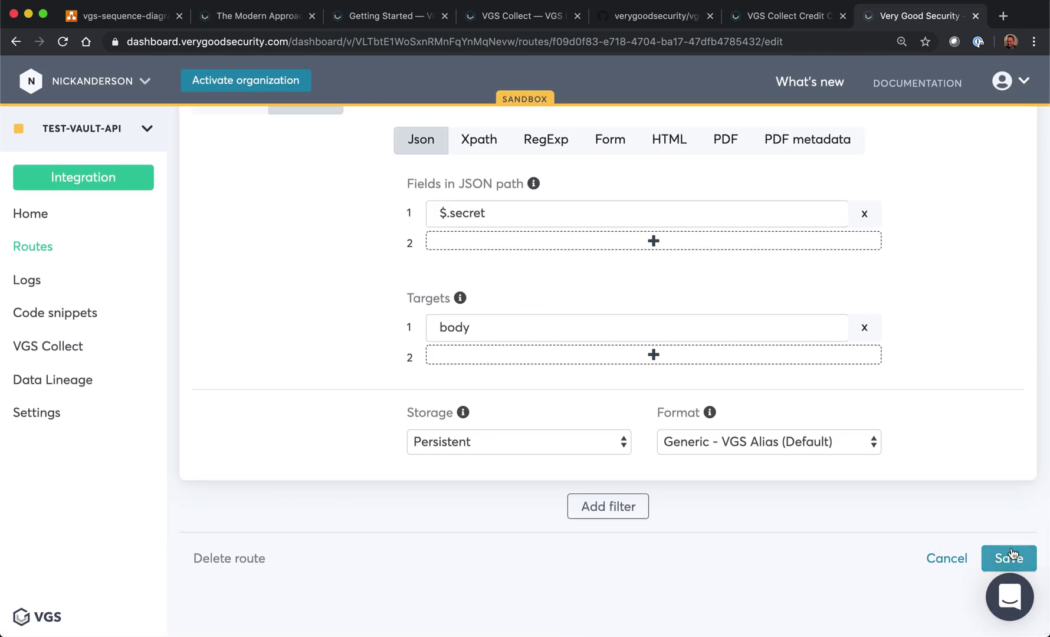
left_click(46, 279)
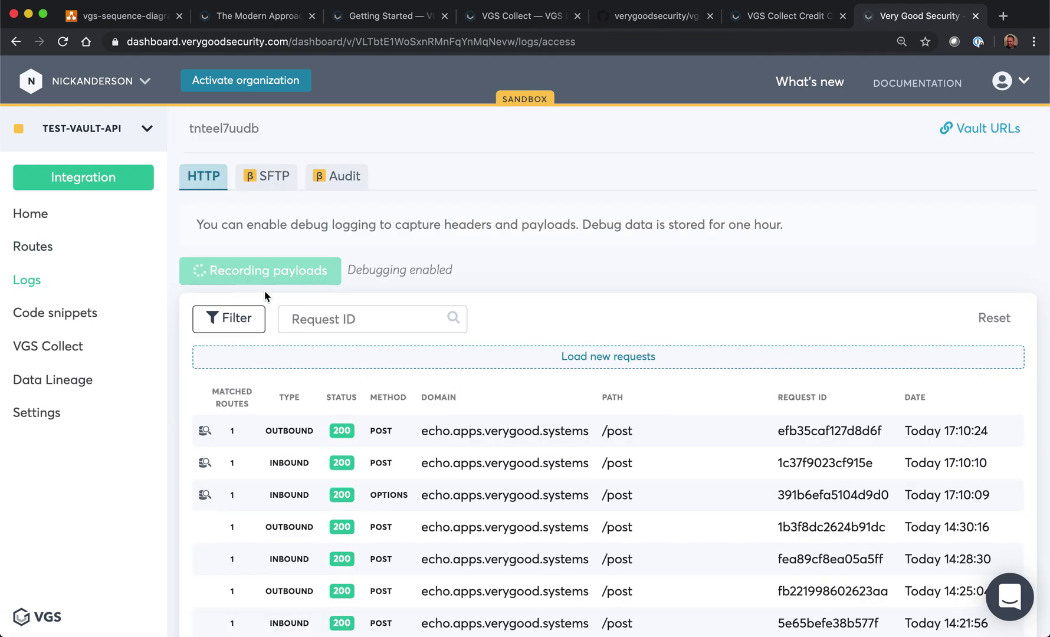
Step: Fill the credit card form with a cardholder name, the 4111 test card, CVC and expiry, and submit
left_click(786, 17)
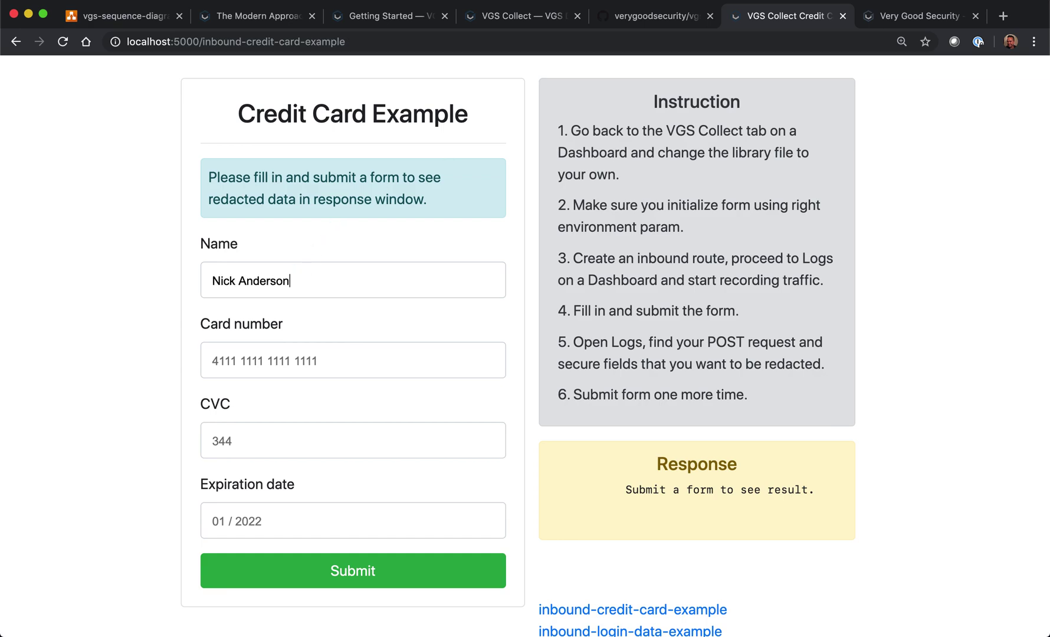
key("Tab")
type("41")
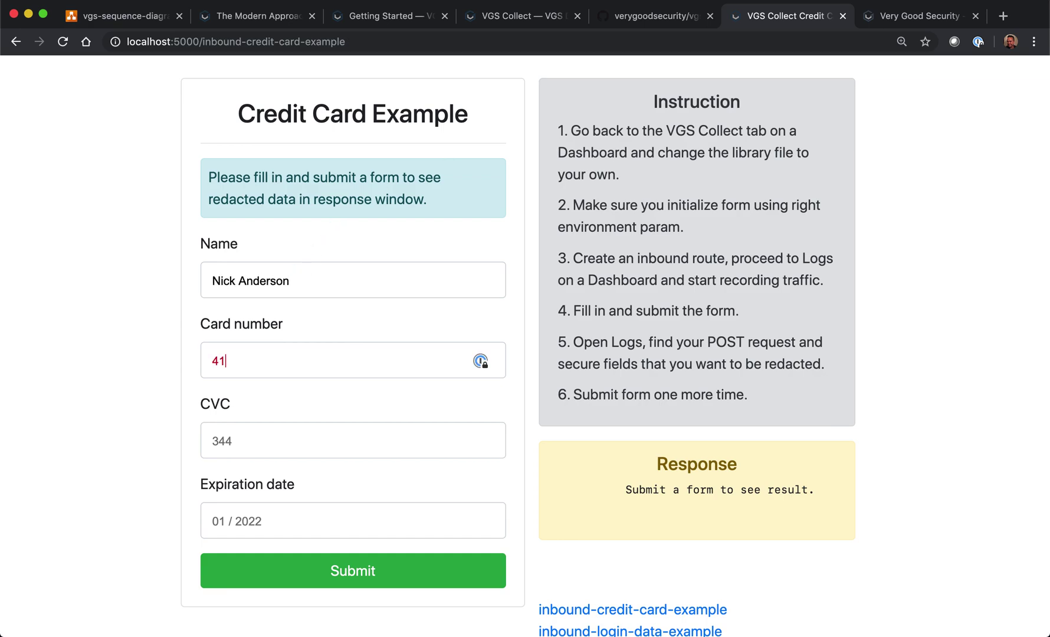
type("11 1111 1111 1111")
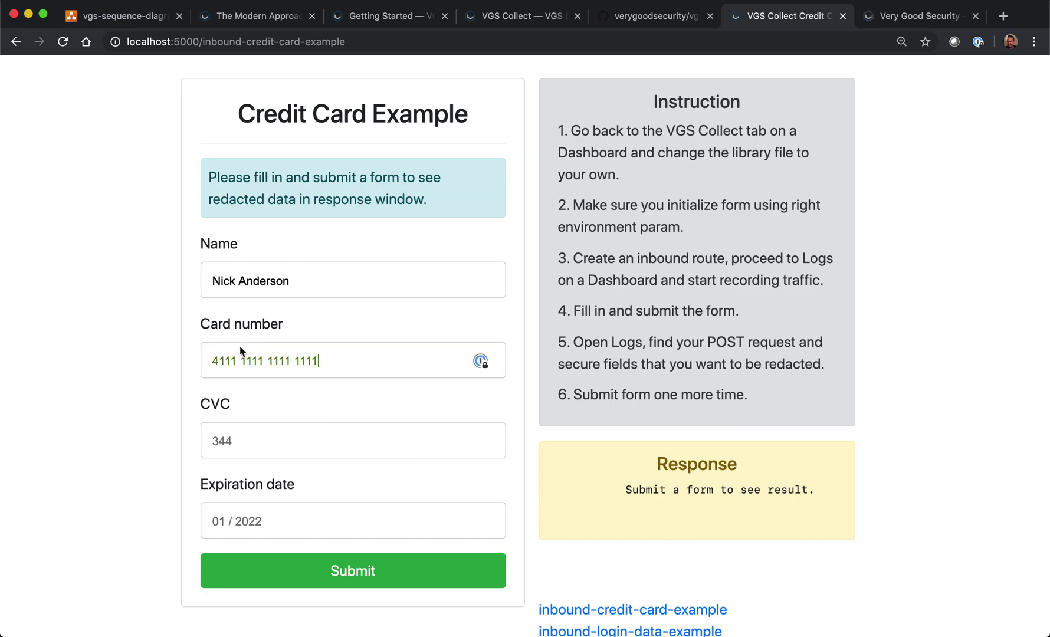
left_click(253, 445)
type("123")
type("02 /")
type("2020")
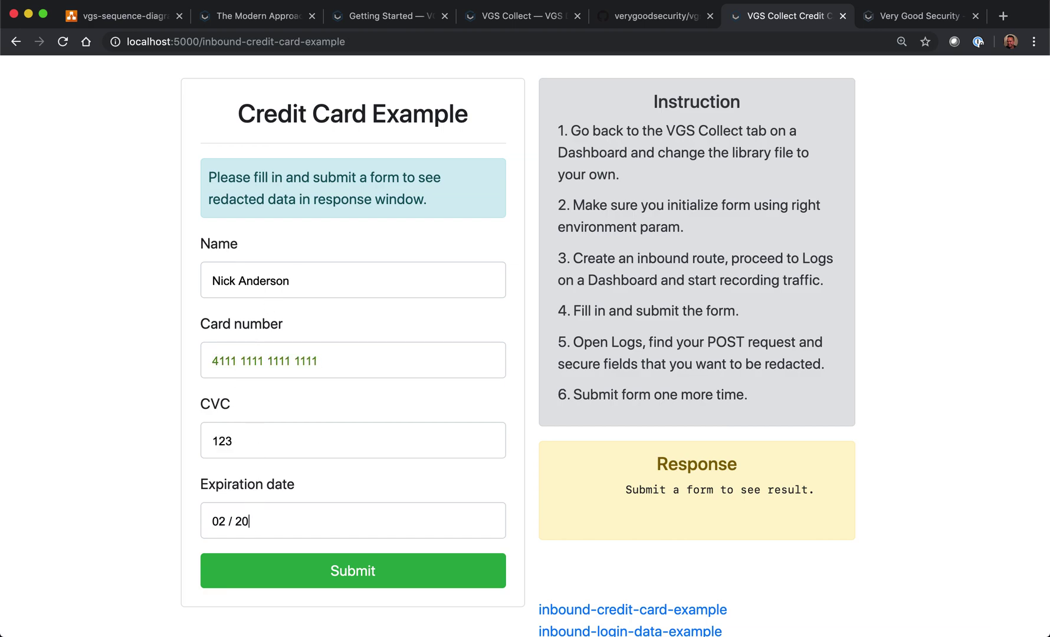
left_click(340, 575)
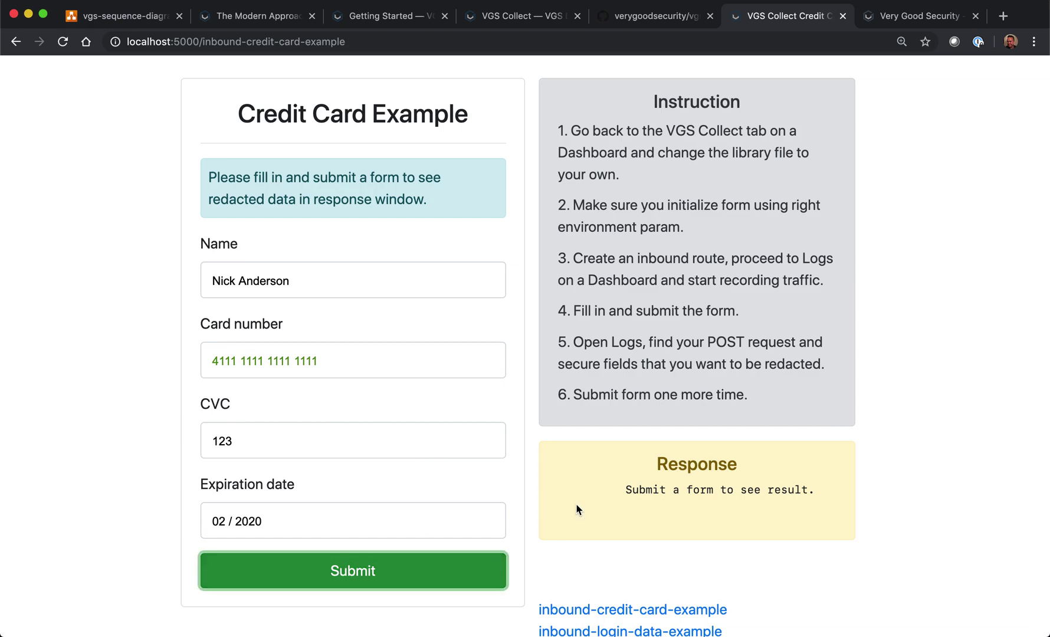
Step: Copy the tokenized response JSON and go to the outbound-reveal-example page
scroll(863, 497, "down", 3)
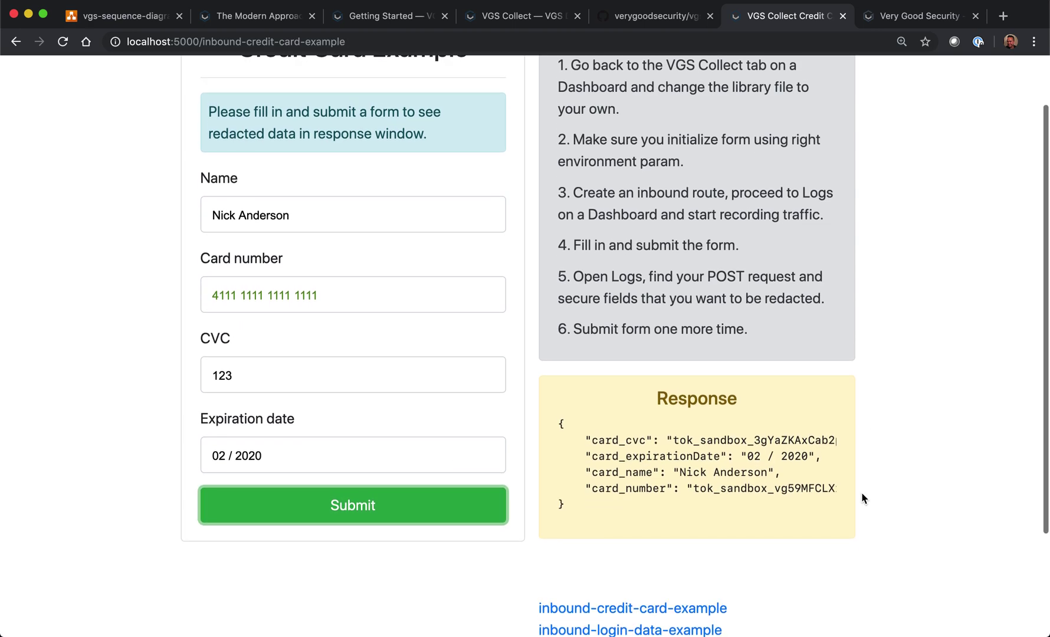
scroll(751, 482, "right", 3)
scroll(752, 483, "left", 5)
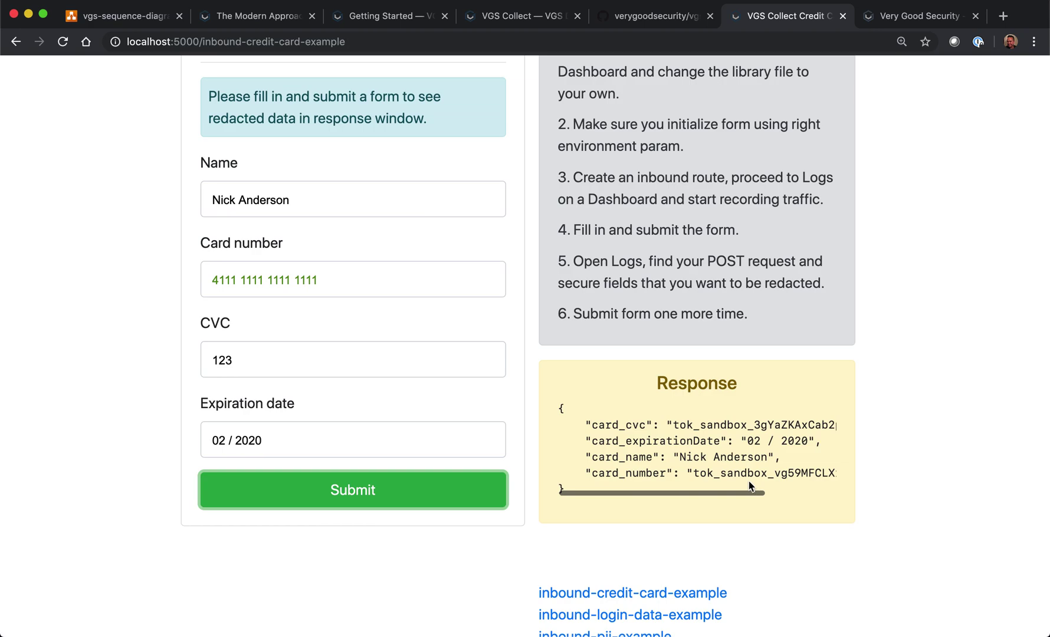
left_click_drag(559, 404, 628, 498)
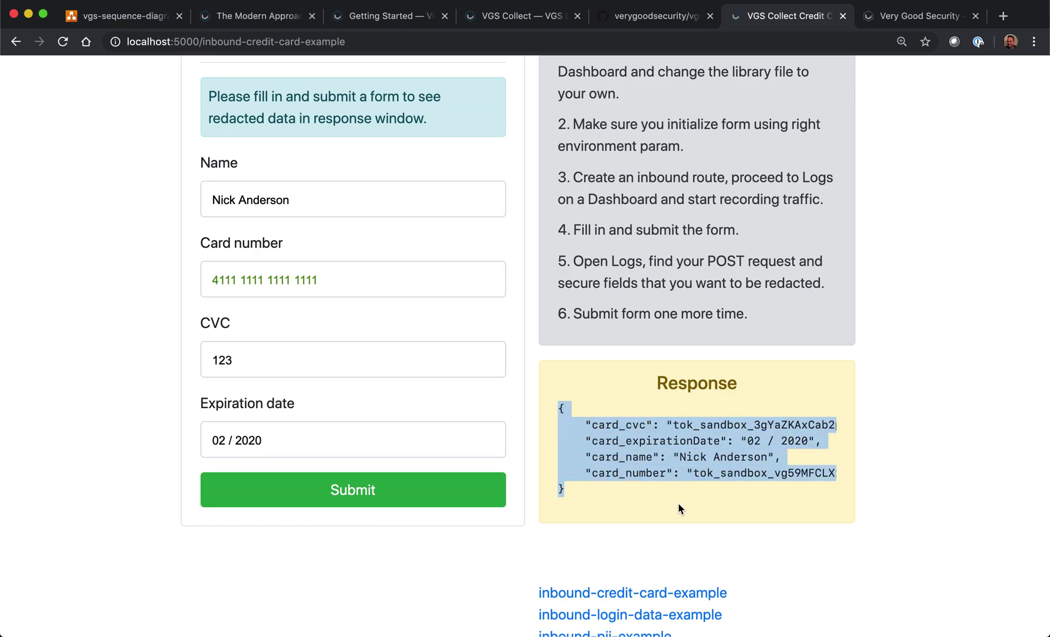
scroll(658, 495, "down", 3)
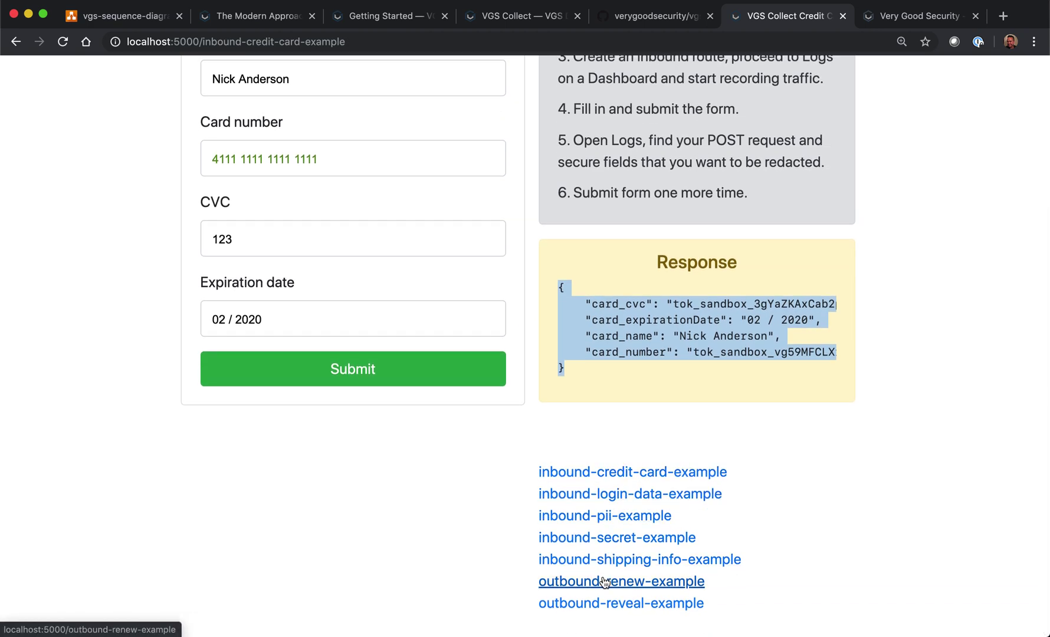
left_click(603, 604)
Step: Paste the tokenized JSON into Payload, submit it for reveal, and return to the VGS dashboard
left_click(309, 248)
key("super+v")
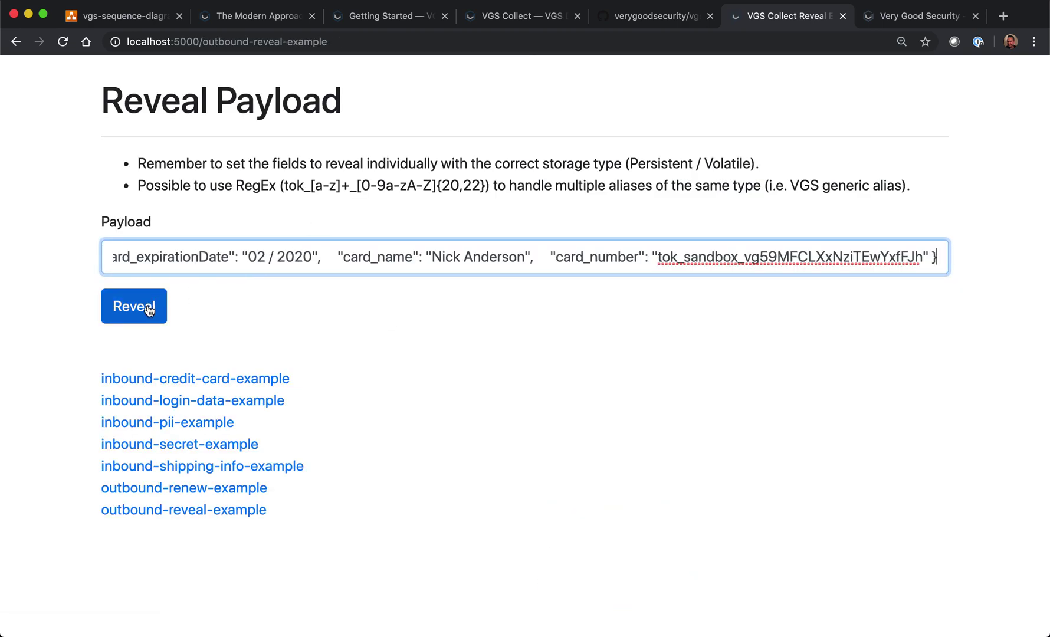
left_click(148, 310)
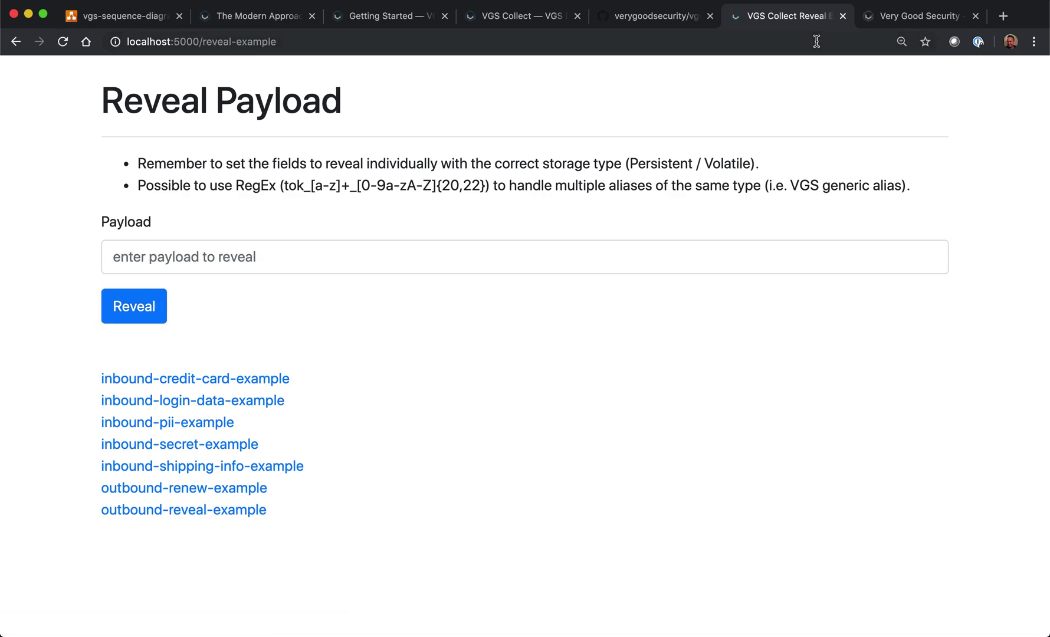
left_click(879, 17)
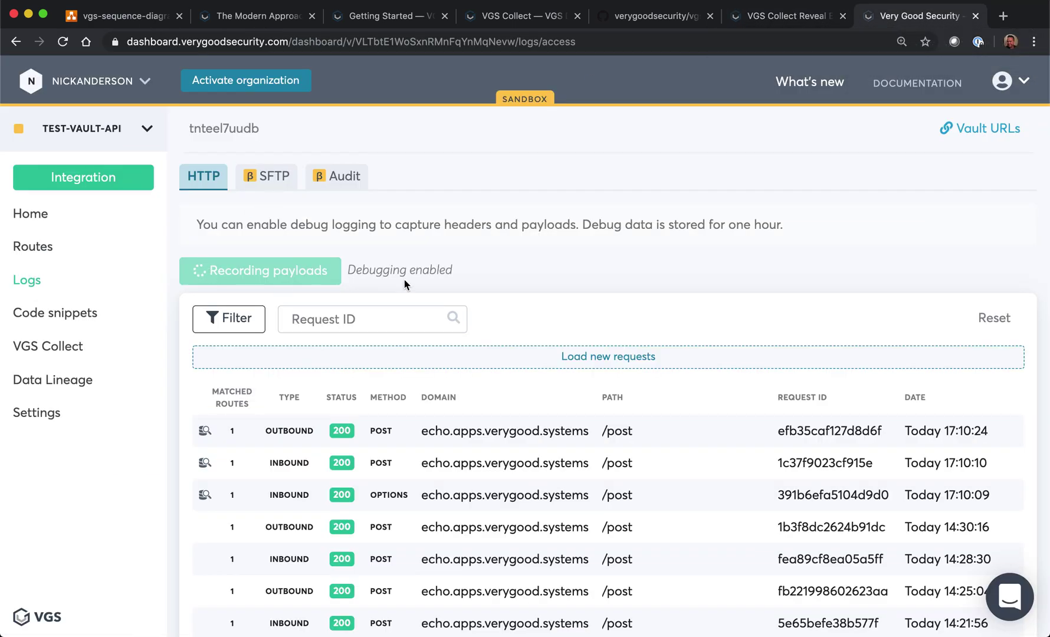
Step: Load new requests and open the inbound POST to see its $.card_number and $.card_cvc redact rules
left_click(612, 357)
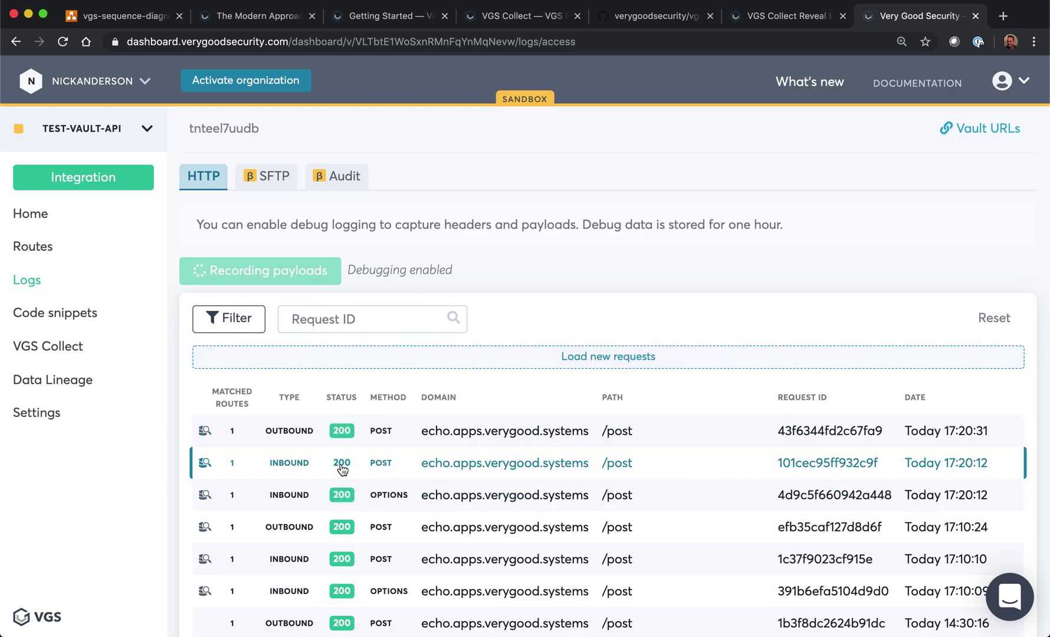
left_click(302, 468)
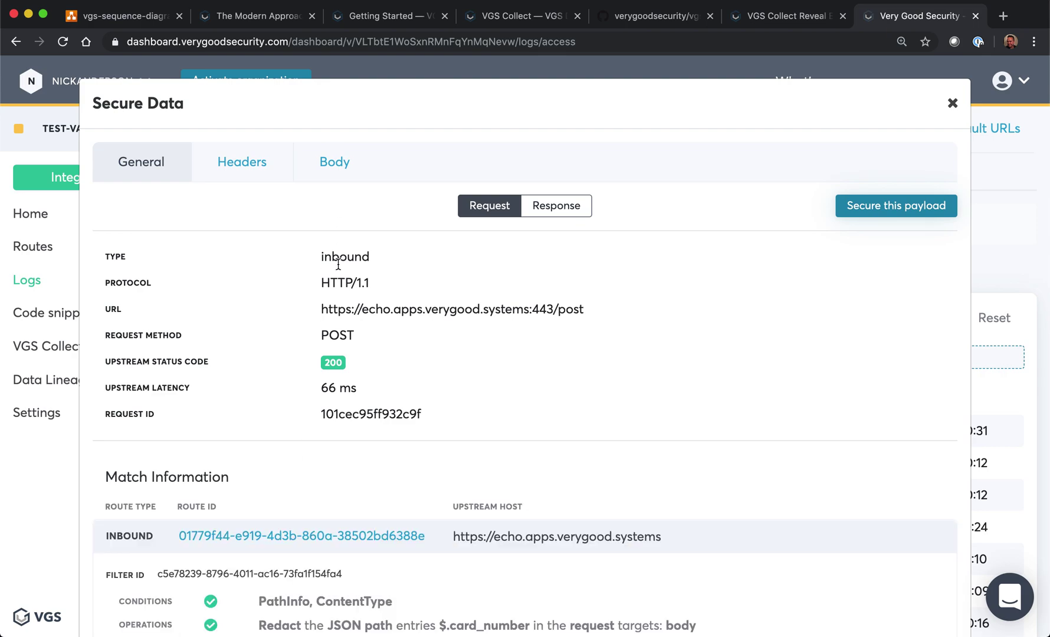
scroll(271, 351, "down", 5)
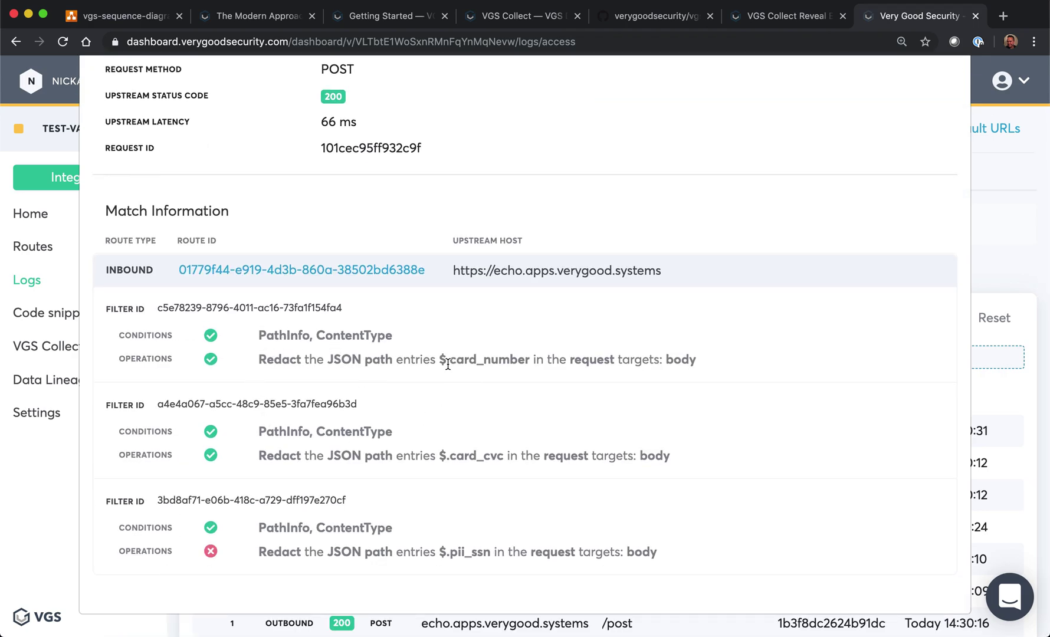
left_click_drag(440, 360, 546, 360)
left_click_drag(441, 460, 542, 460)
Step: Compare original and rewritten bodies to confirm the card_number token, then close the details
scroll(532, 433, "up", 5)
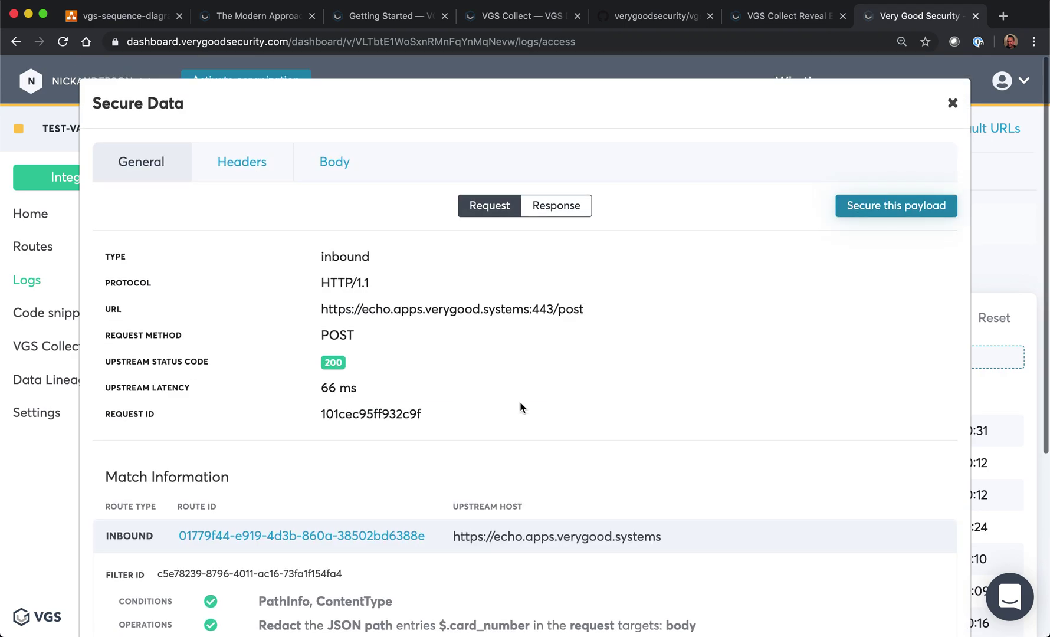
left_click(347, 162)
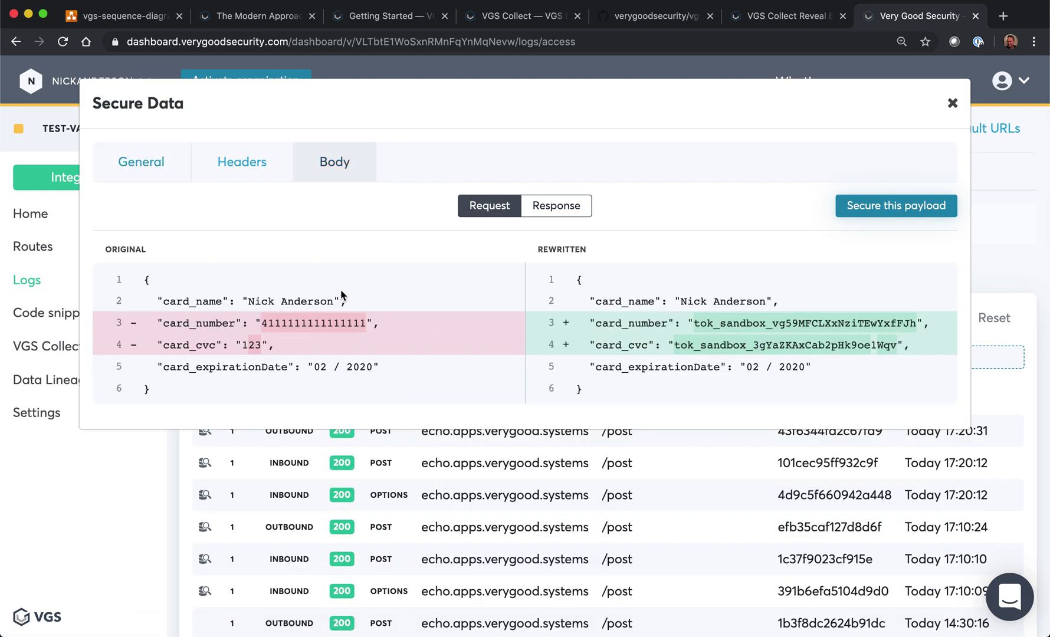
double_click(766, 322)
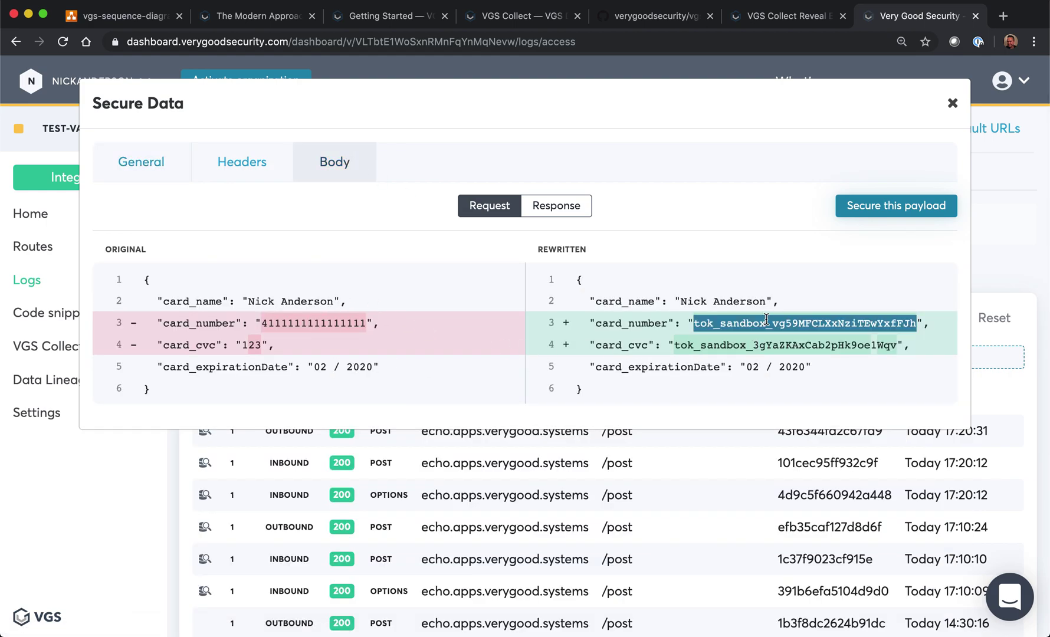
left_click(952, 105)
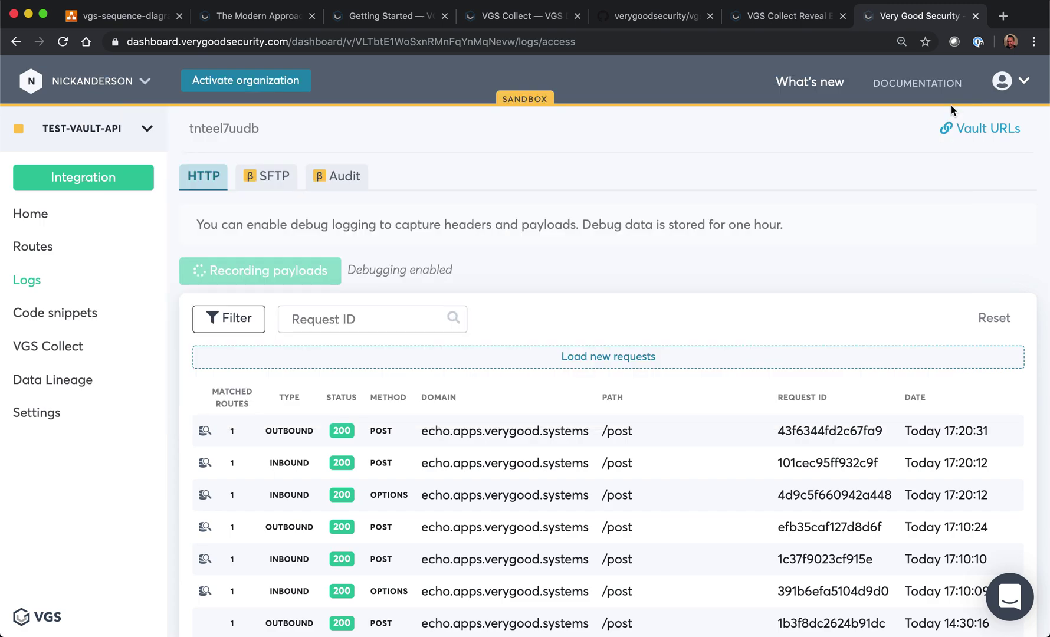
left_click(480, 430)
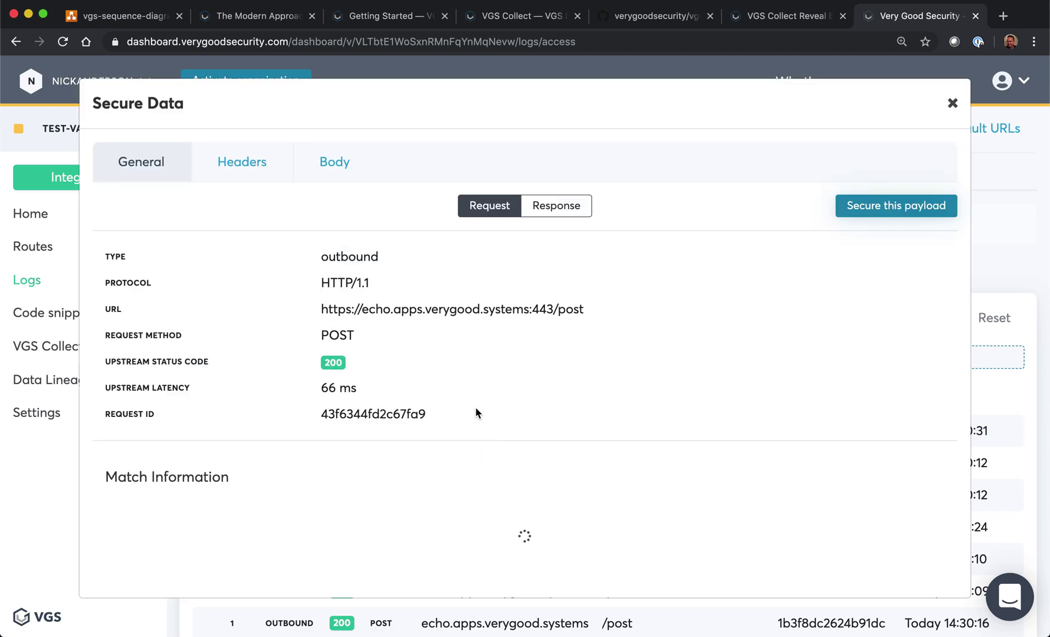
scroll(359, 263, "down", 5)
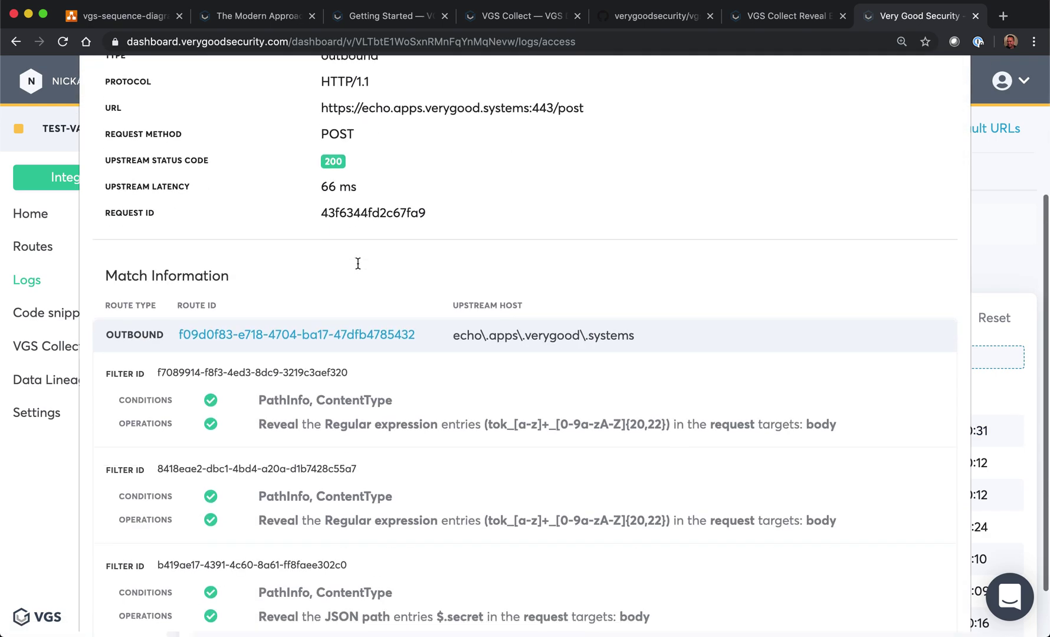
scroll(377, 413, "up", 5)
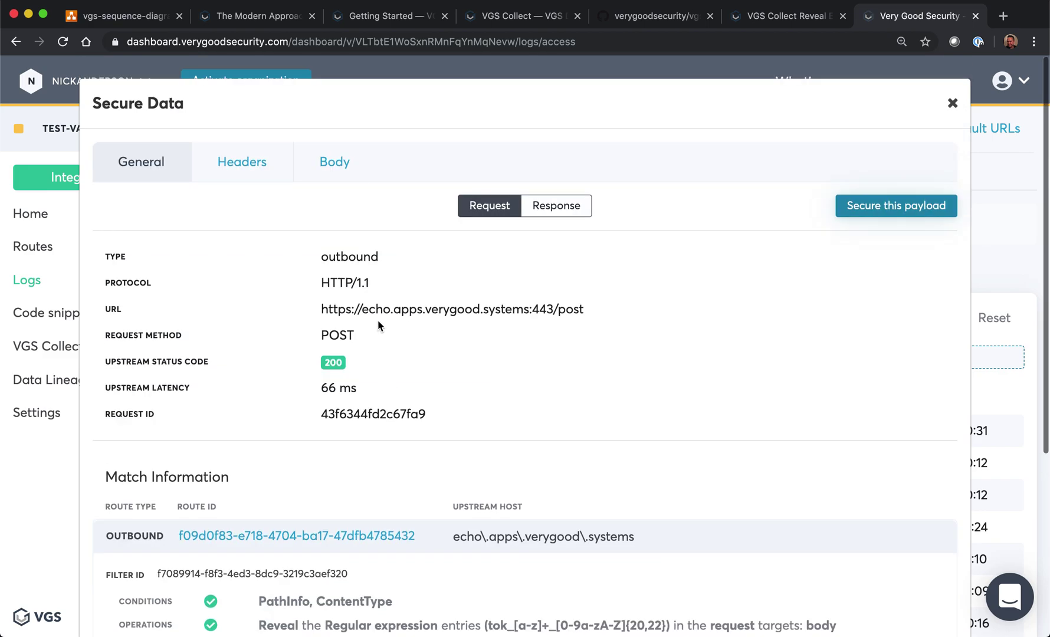
left_click(330, 163)
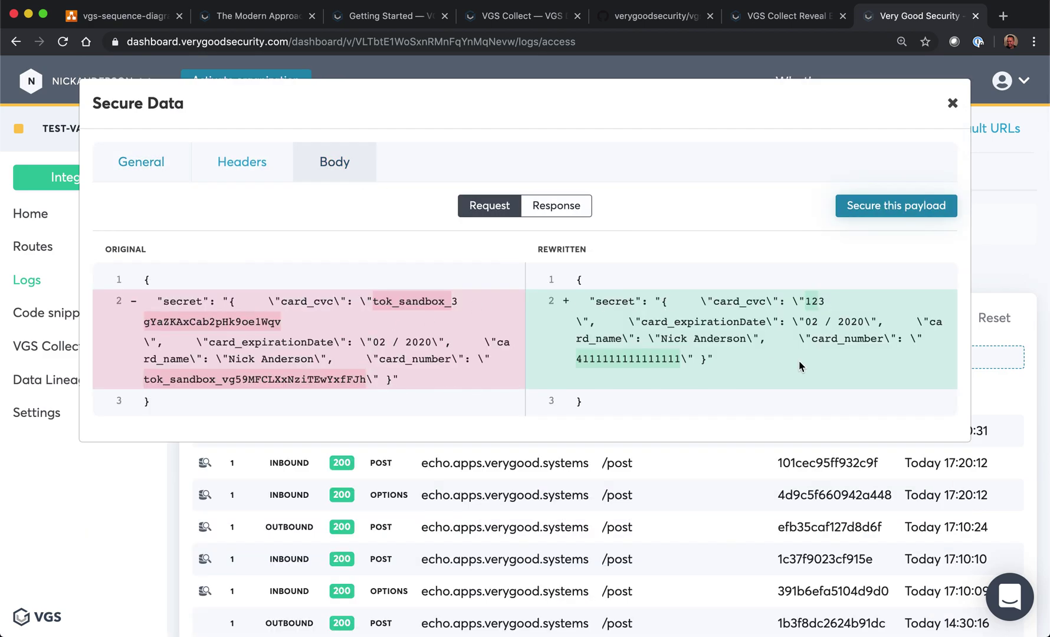
left_click(951, 103)
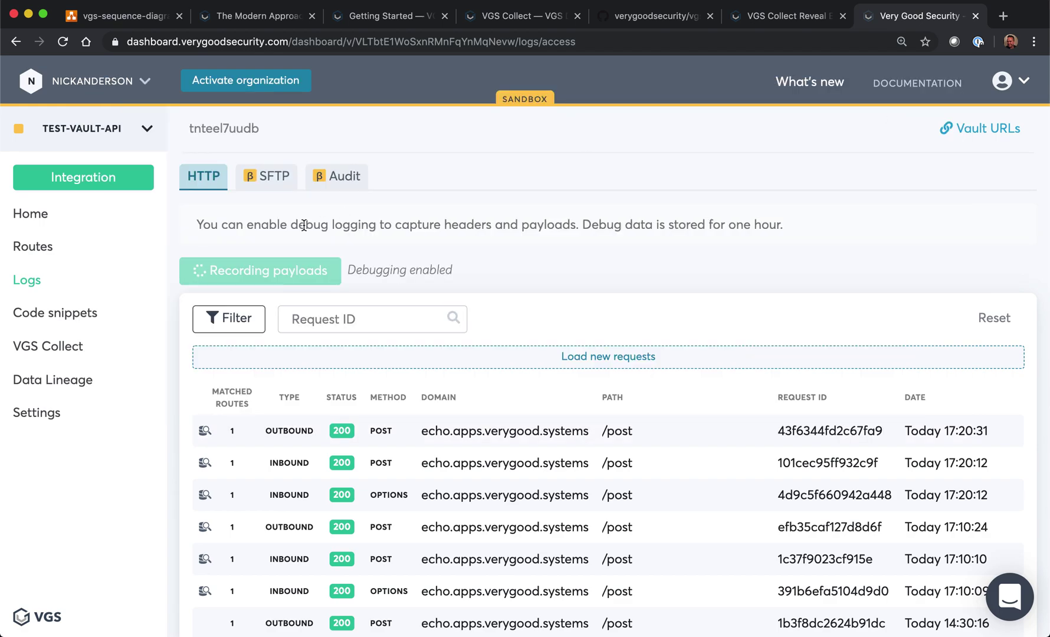
Step: Browse the Code snippets from the Redaction section down to the revealing curl command using proxy port 8080
left_click(66, 314)
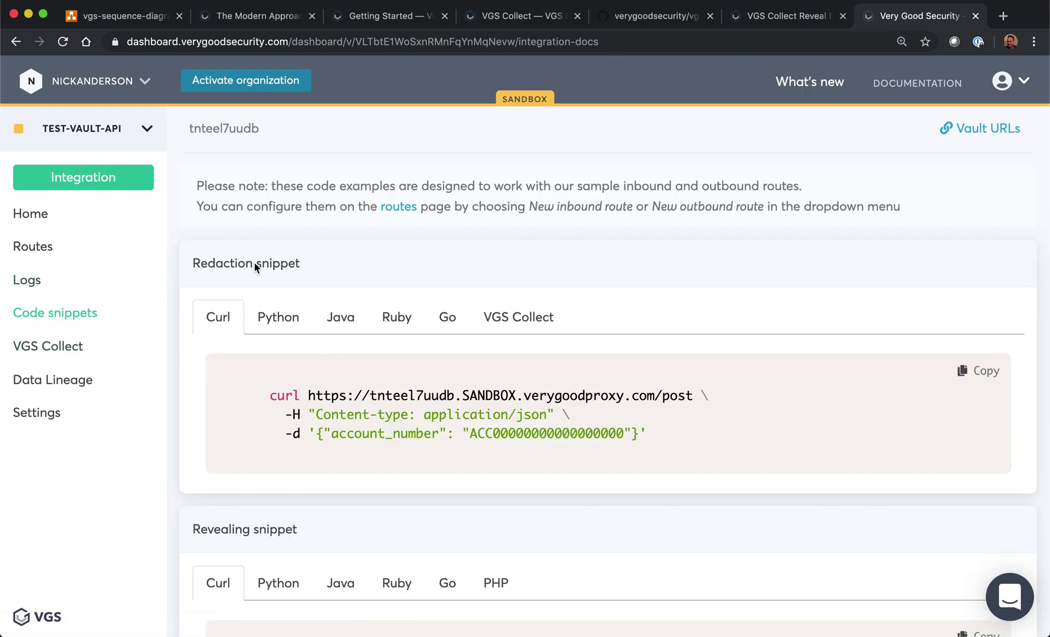
left_click_drag(194, 260, 363, 259)
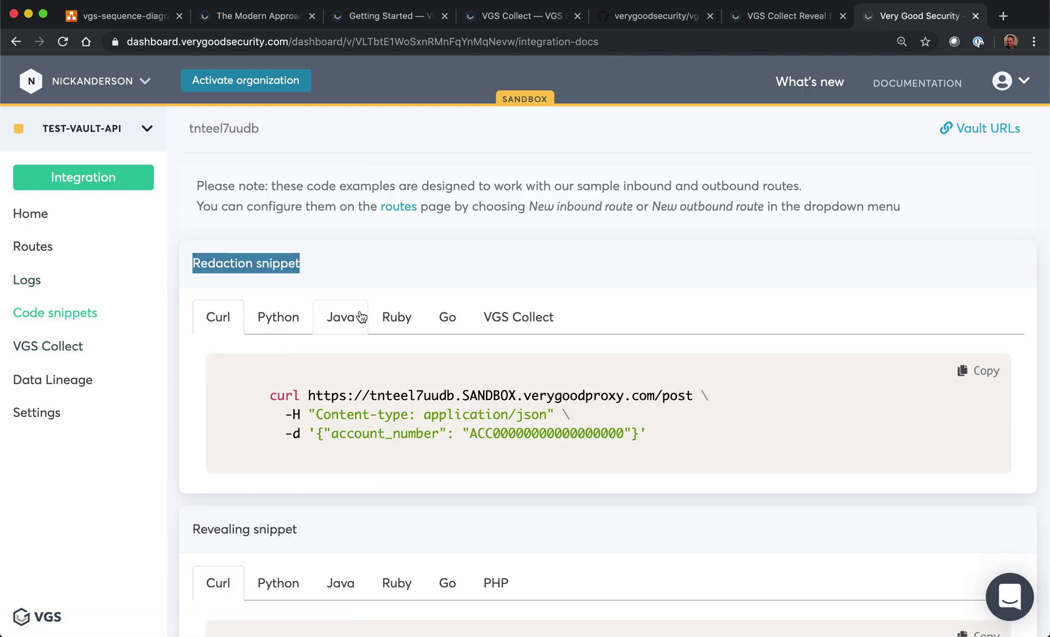
left_click(383, 370)
left_click_drag(482, 323, 565, 323)
left_click(579, 387)
scroll(580, 386, "down", 5)
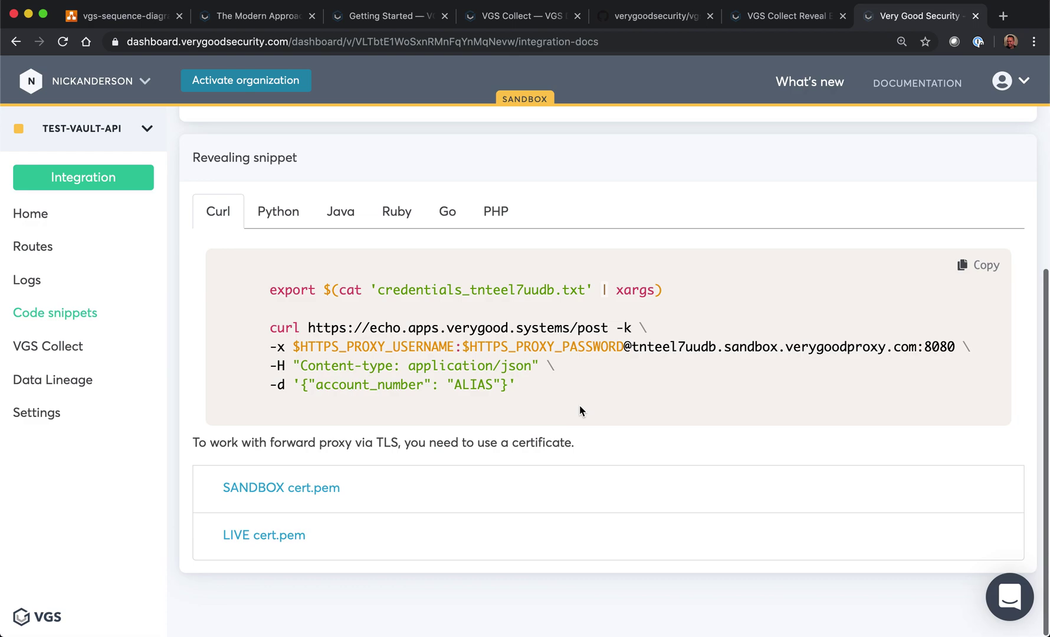
left_click_drag(284, 348, 743, 345)
left_click(737, 344)
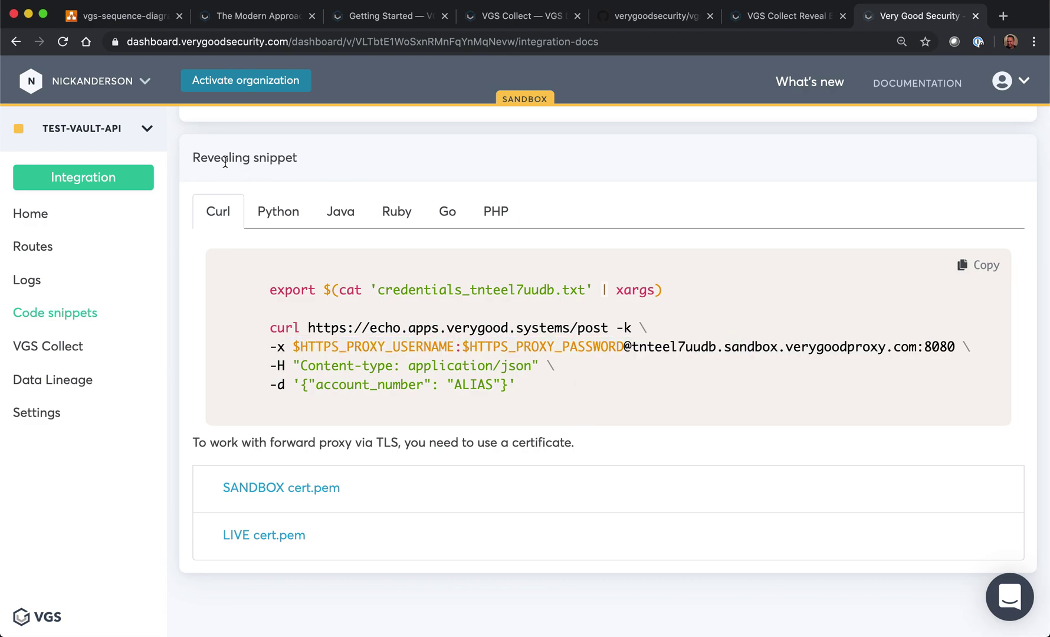